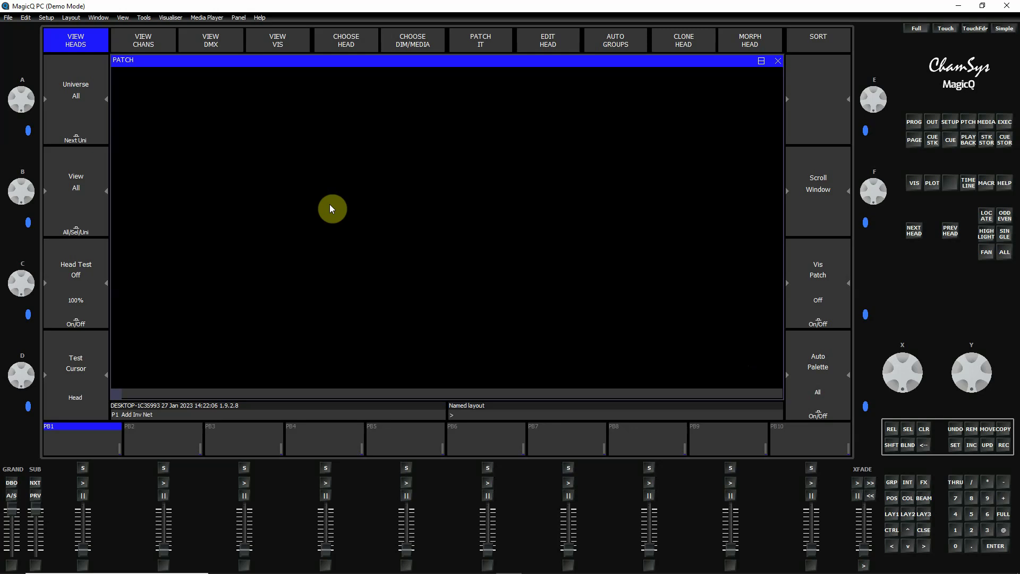
Save the show under the name "Small Theater"
left_click(8, 17)
left_click(30, 67)
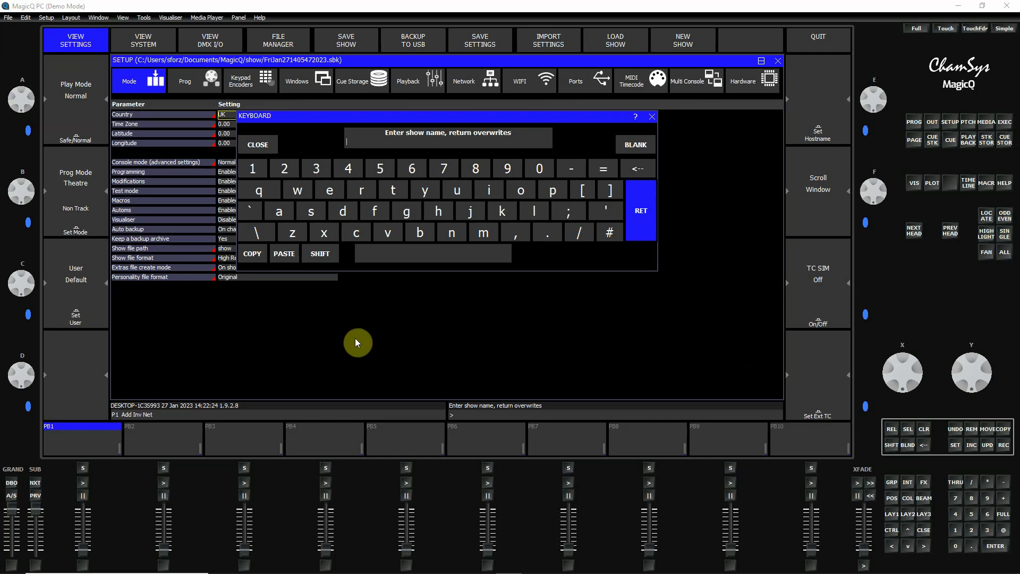
type("Sm")
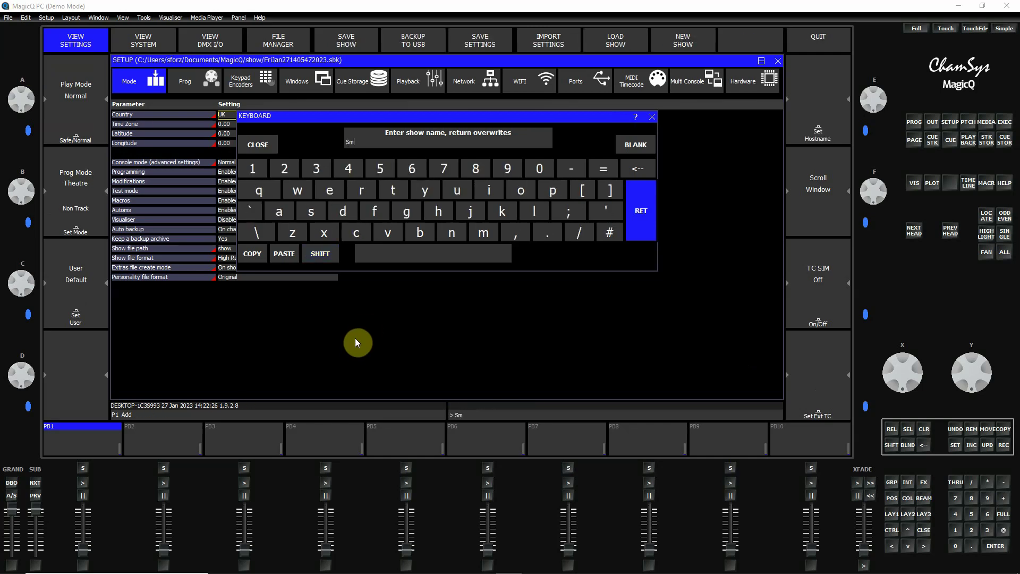
type("all Theater")
key("Return")
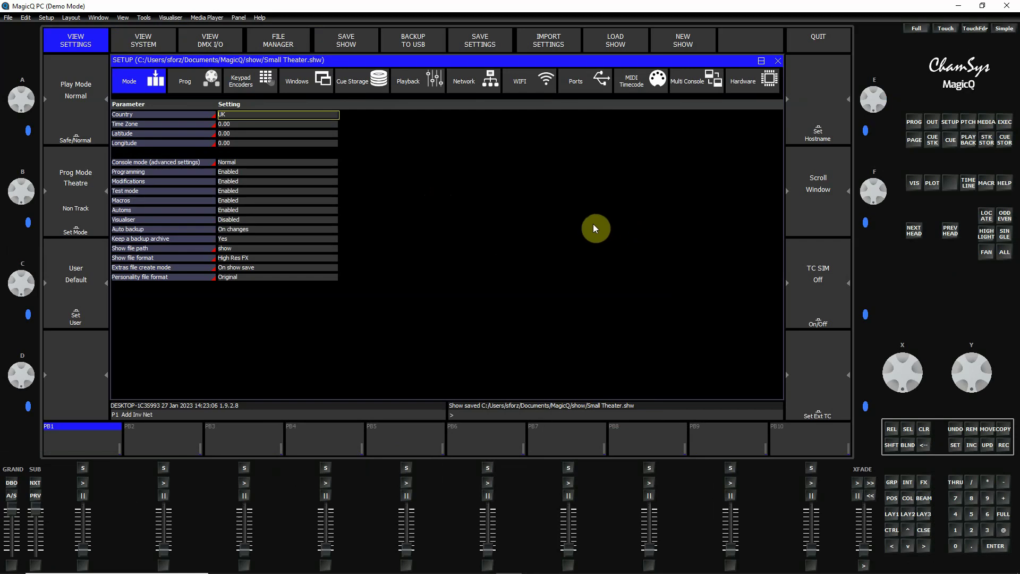
Switch to Small Theater.PDF in Acrobat Reader, examine the fixture types, head numbers, addresses and channel modes, and return to MagicQ
left_click(720, 568)
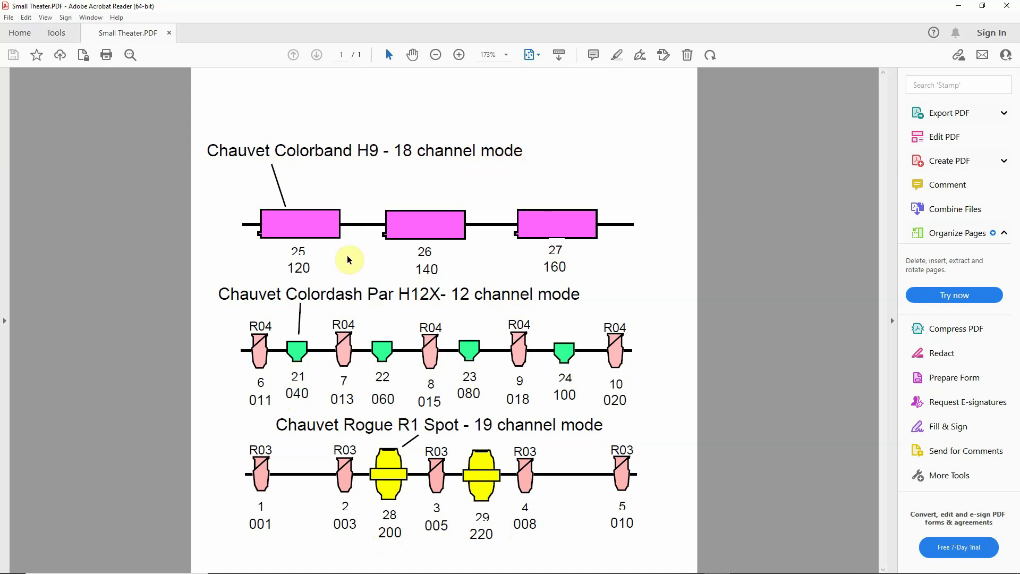
left_click(306, 225)
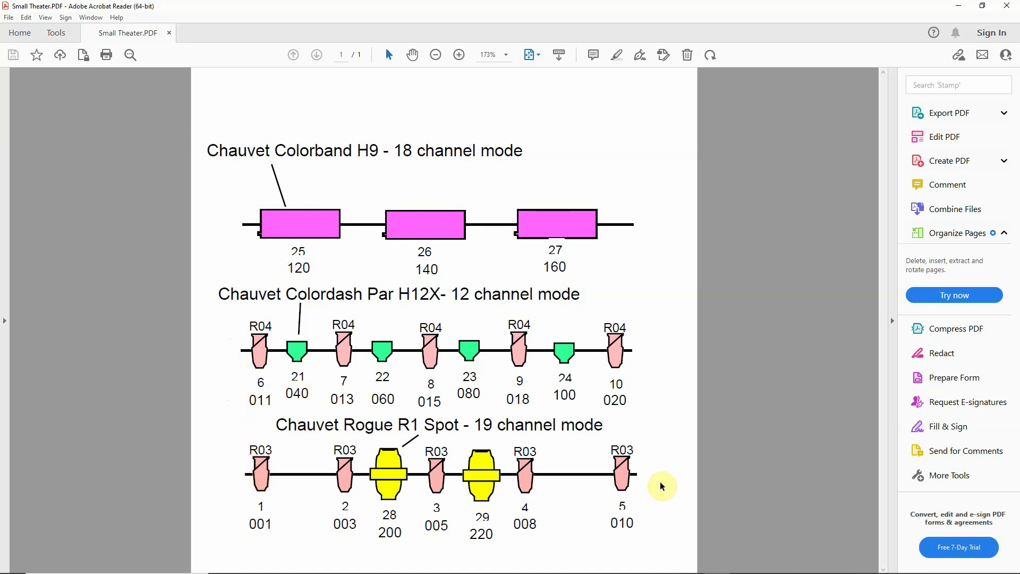
mouse_move(511, 571)
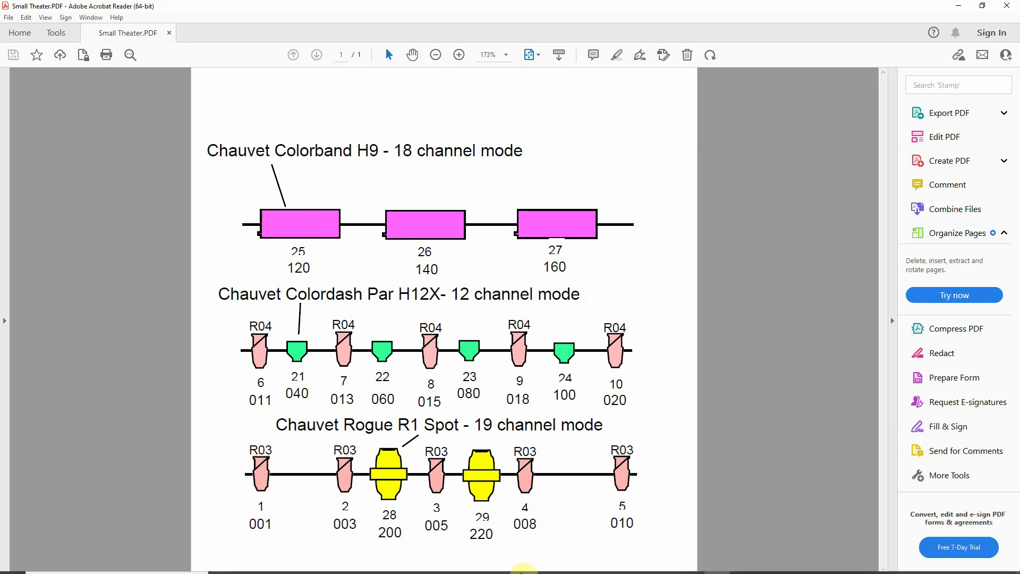
left_click(511, 571)
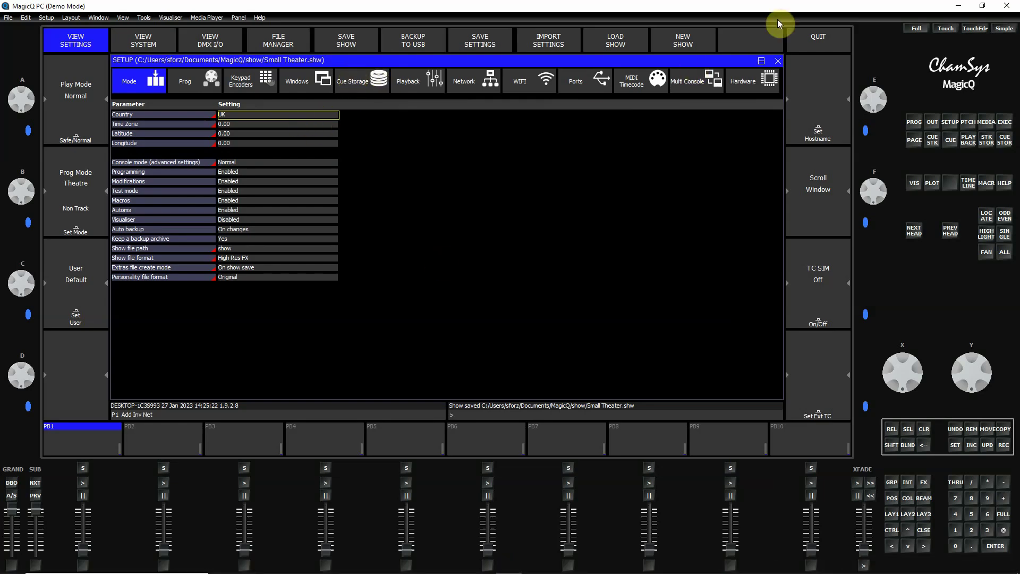
Open the Patch layout and choose Generic Dimmer as the head type to patch
key("ctrl")
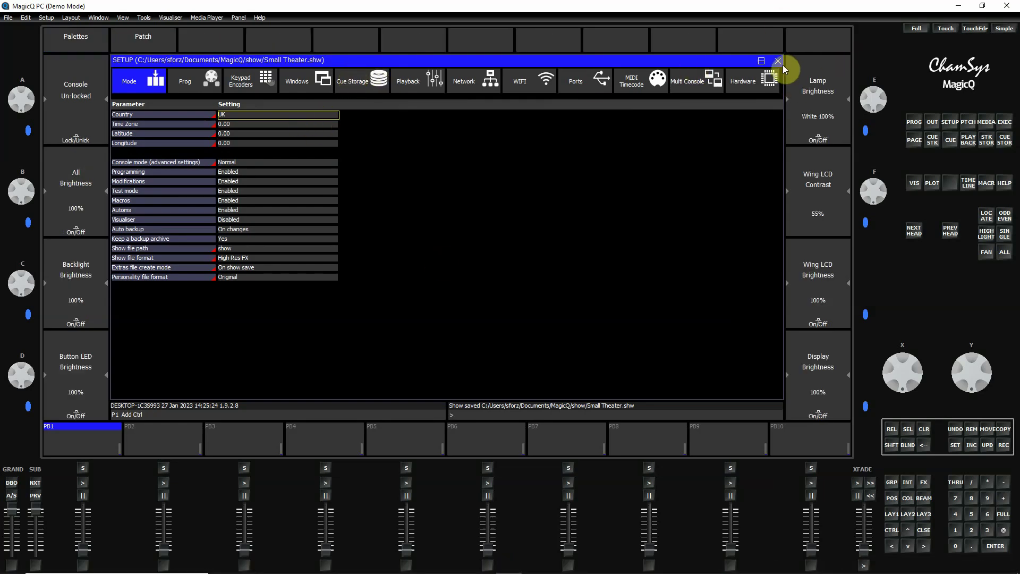
left_click(145, 39)
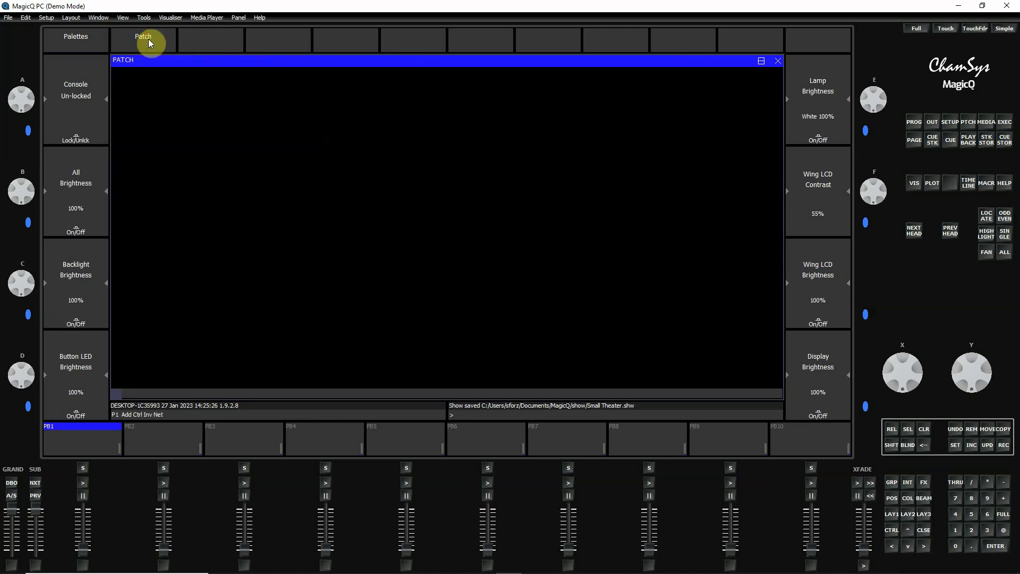
left_click(148, 39)
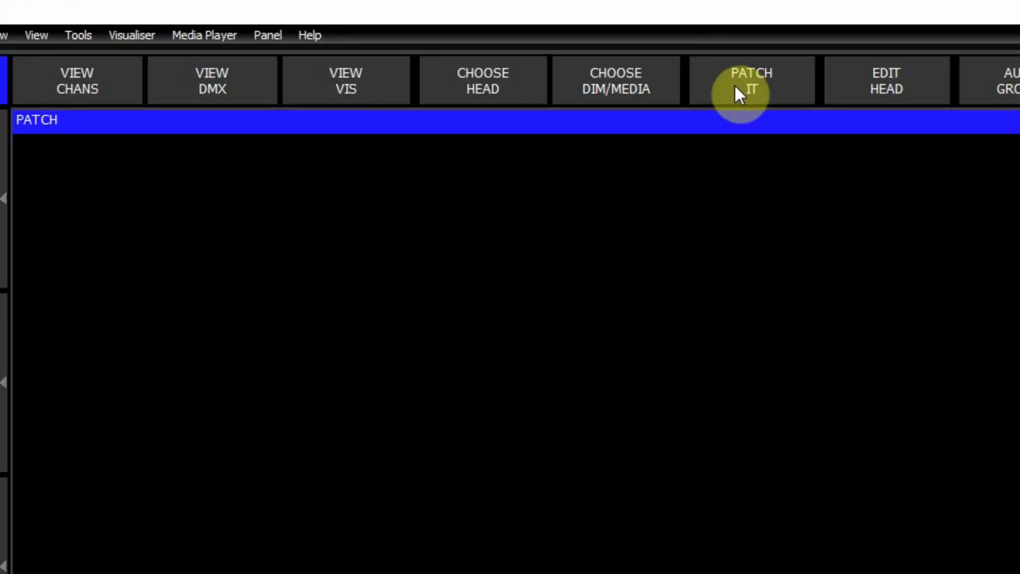
left_click(632, 88)
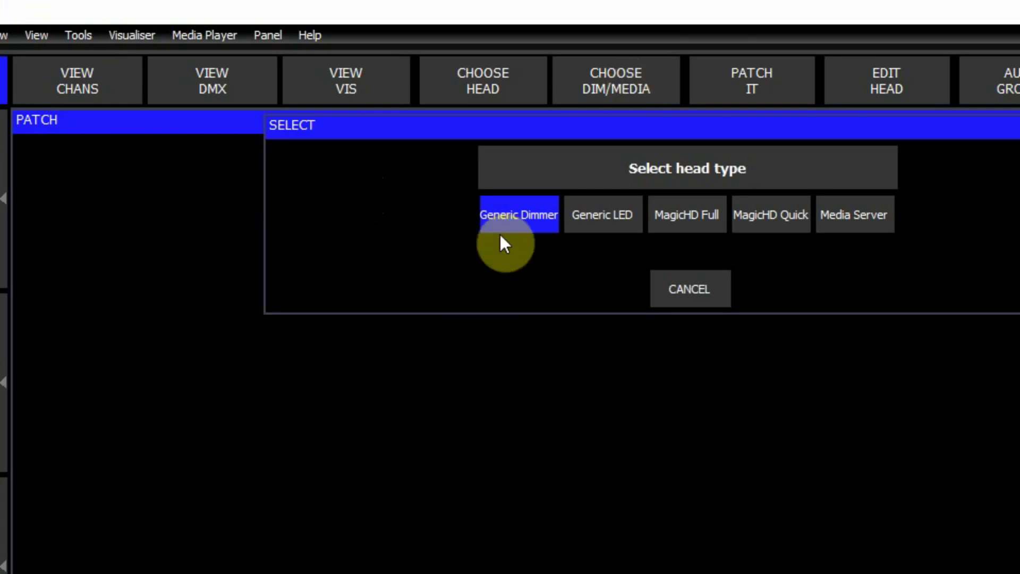
left_click(515, 218)
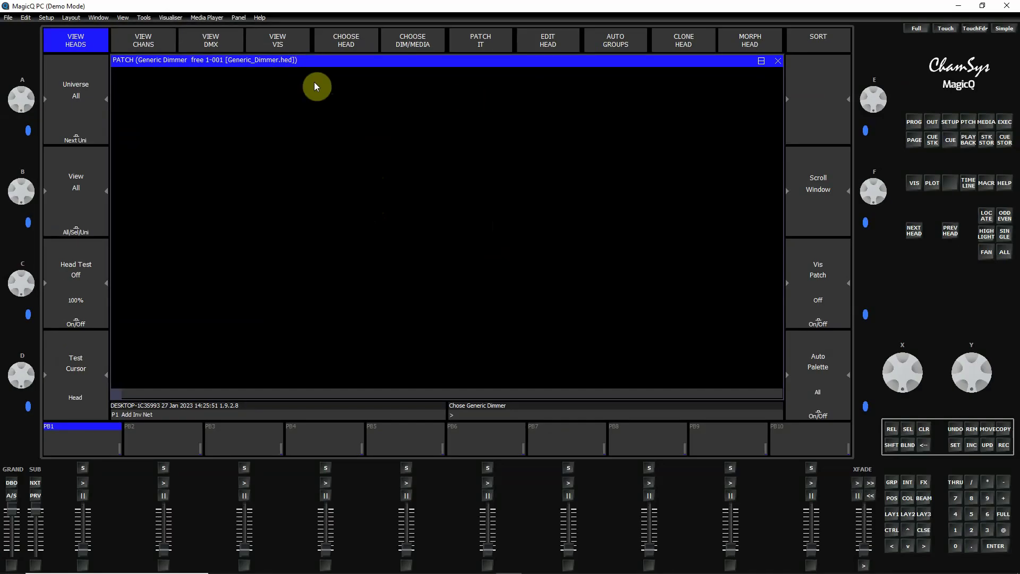
Patch 5 generic dimmers and accept the automatic insertion of heads into the visualiser
left_click(488, 40)
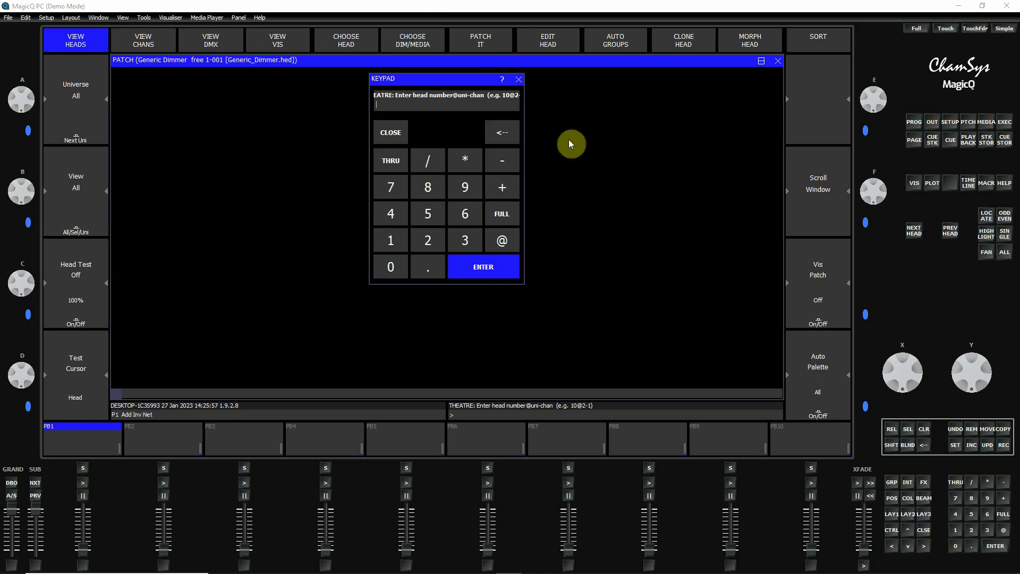
left_click(428, 216)
left_click(488, 267)
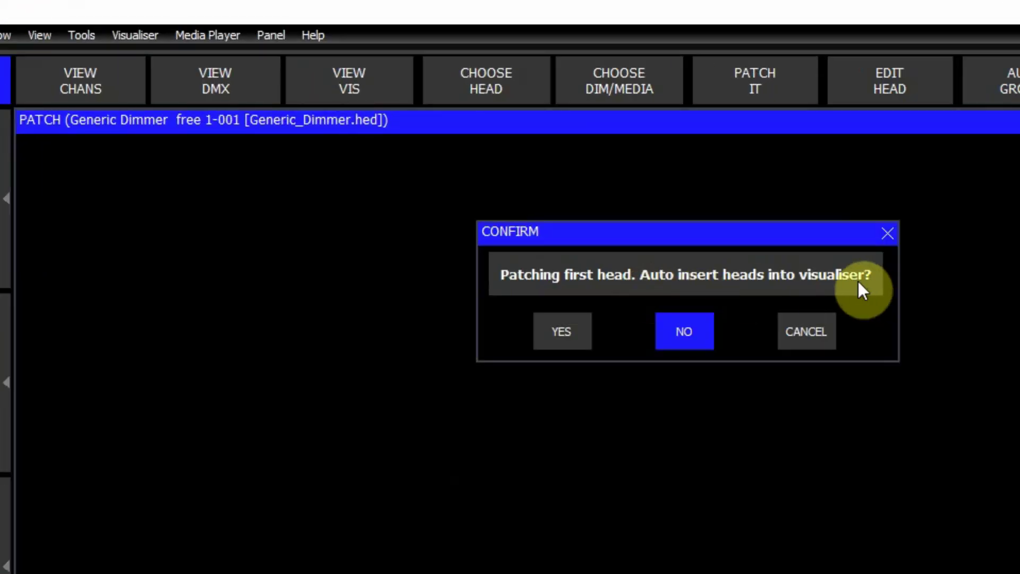
left_click(562, 331)
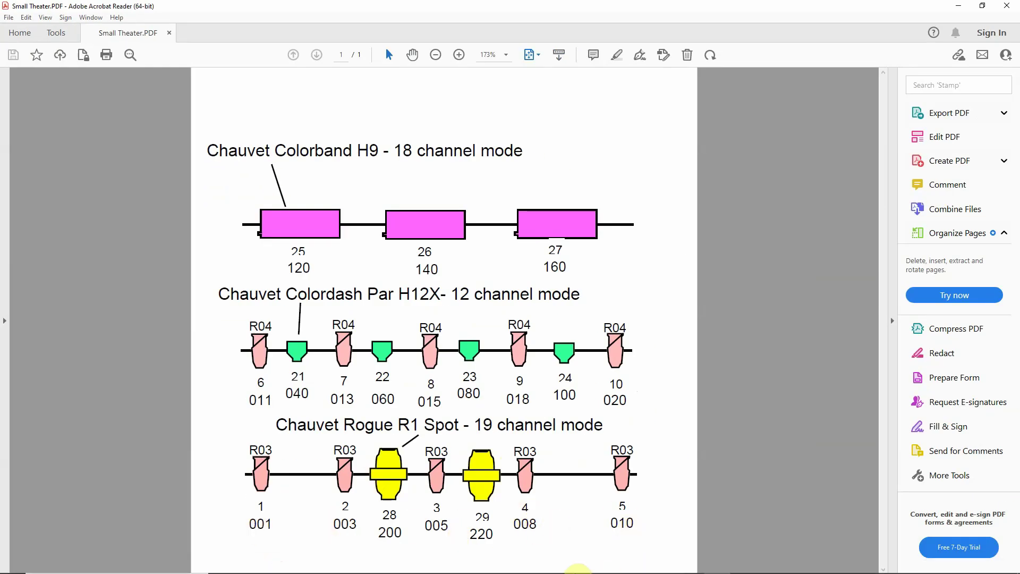
Return from the PDF plot to MagicQ and set head 2's DMX address to 3, moving aside the head occupying it
left_click(513, 563)
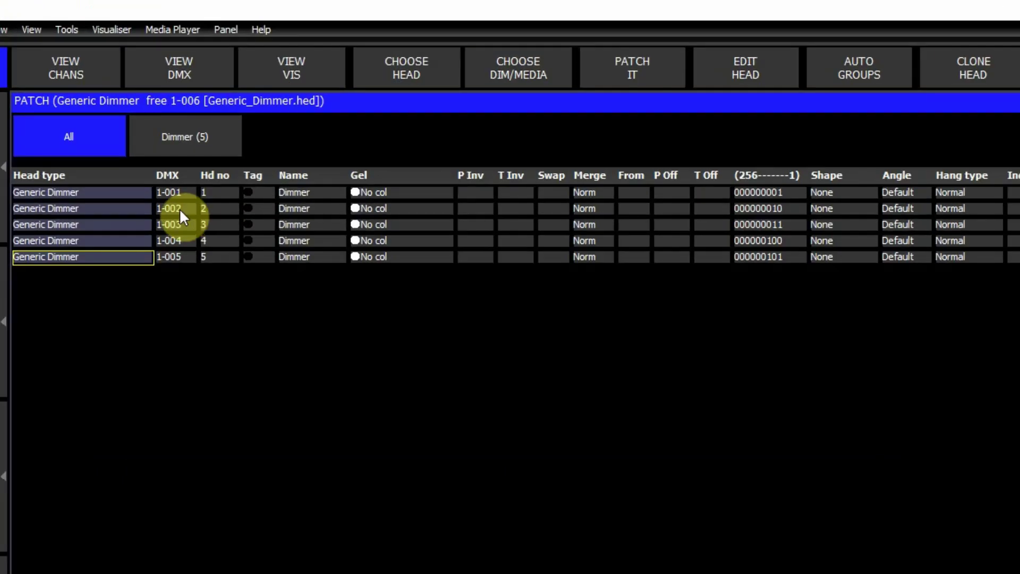
left_click(181, 208)
left_click(179, 207)
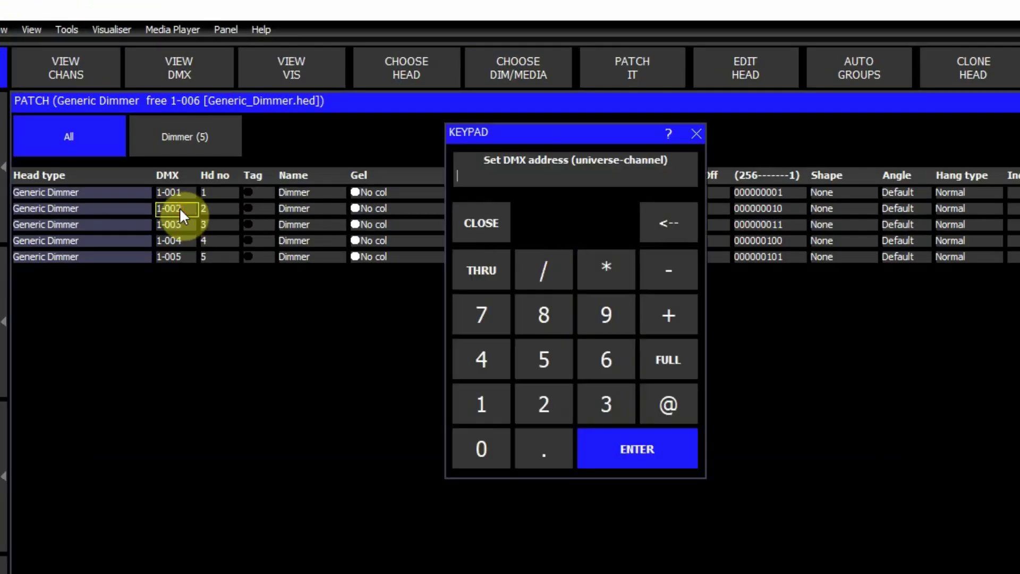
left_click(608, 409)
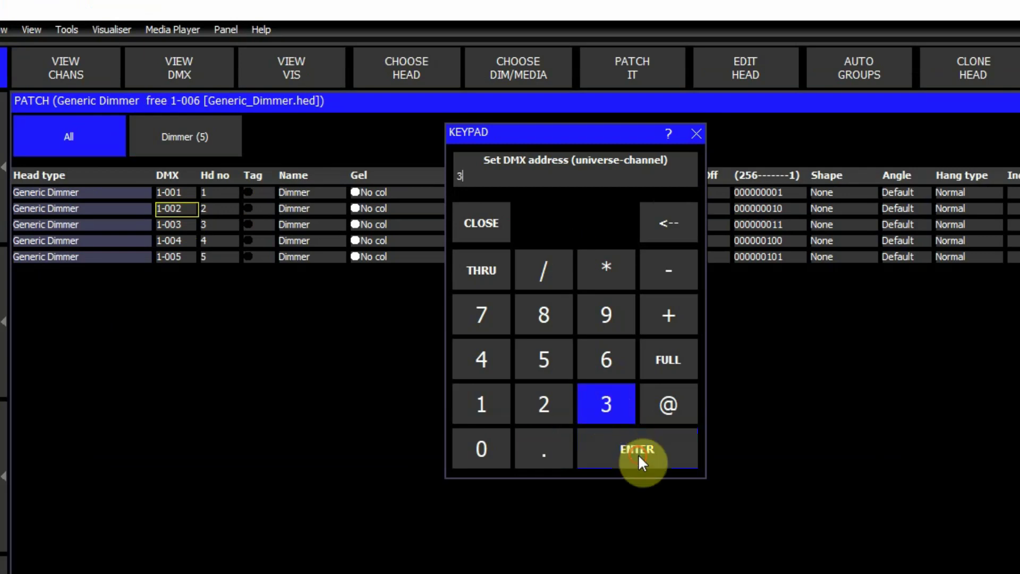
left_click(638, 454)
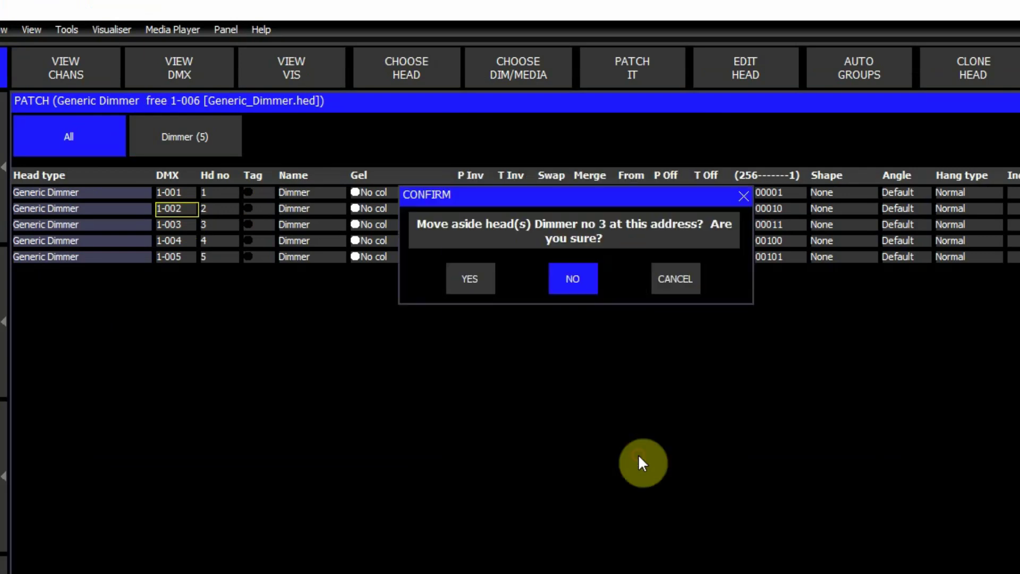
left_click(469, 280)
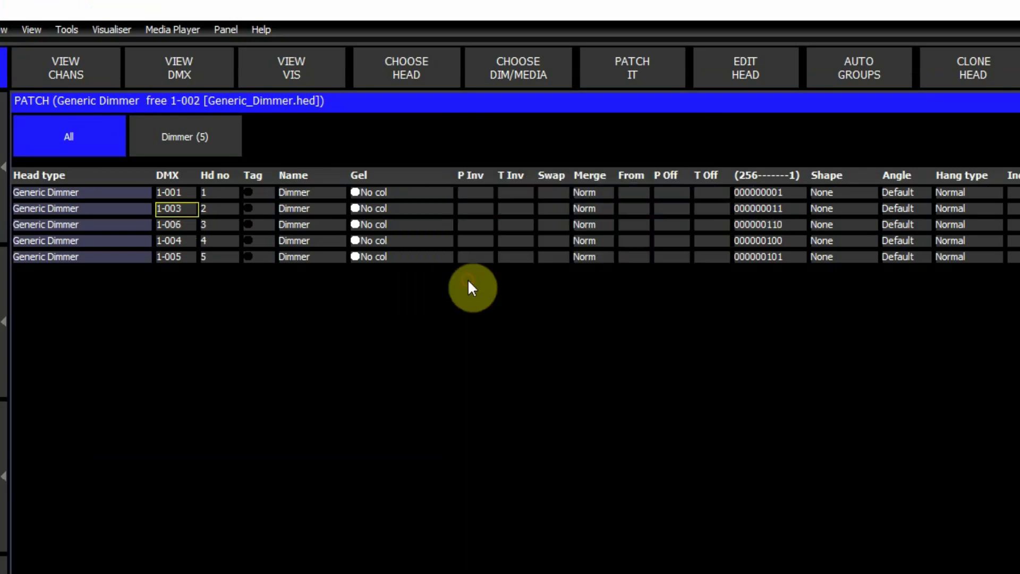
Set head 3's DMX address to 5, moving aside the dimmer that occupies it
left_click(186, 226)
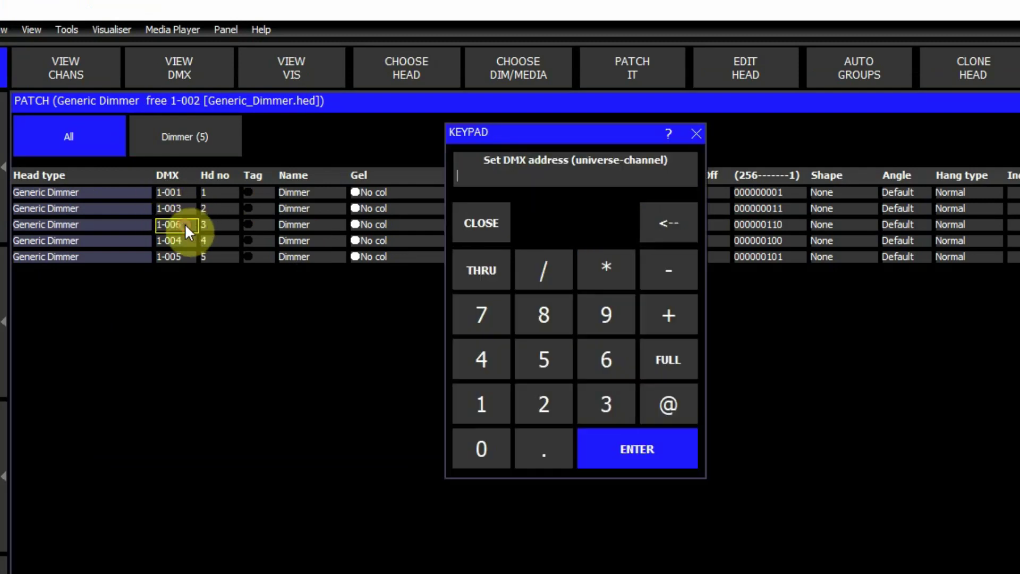
left_click(555, 355)
left_click(648, 459)
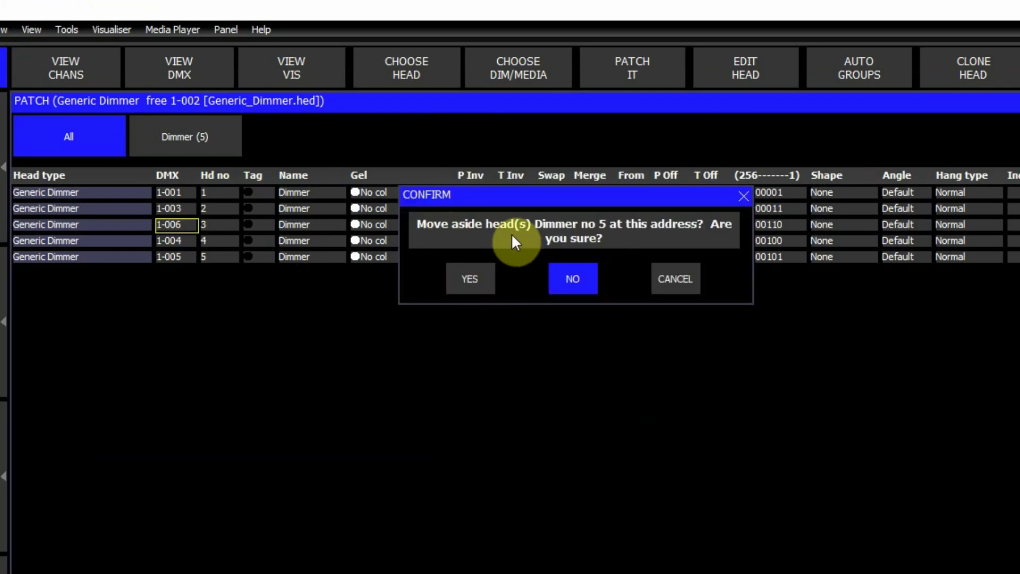
left_click(477, 277)
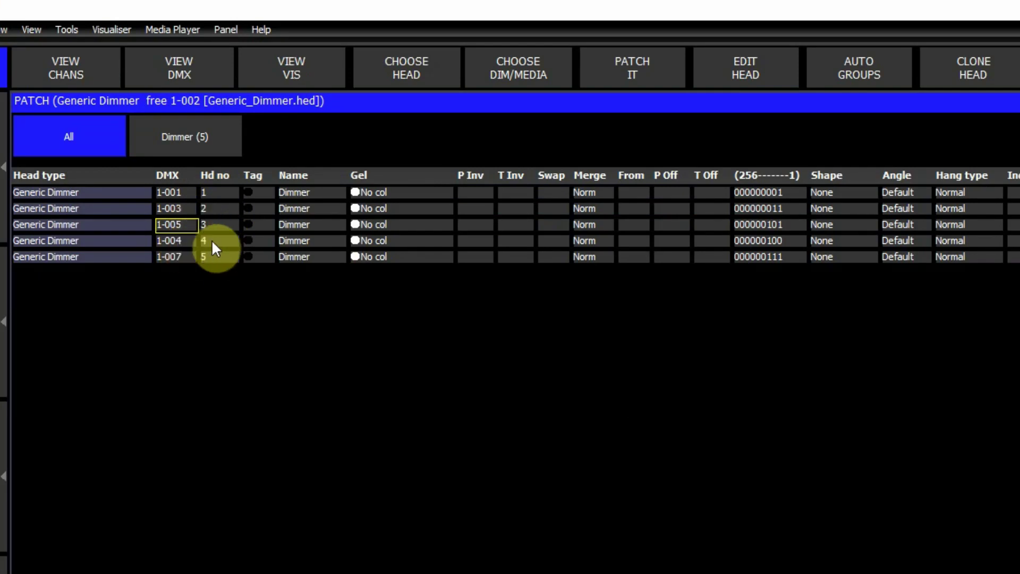
Set the DMX address of head 4 to 8 and that of head 5 to 10
left_click(178, 241)
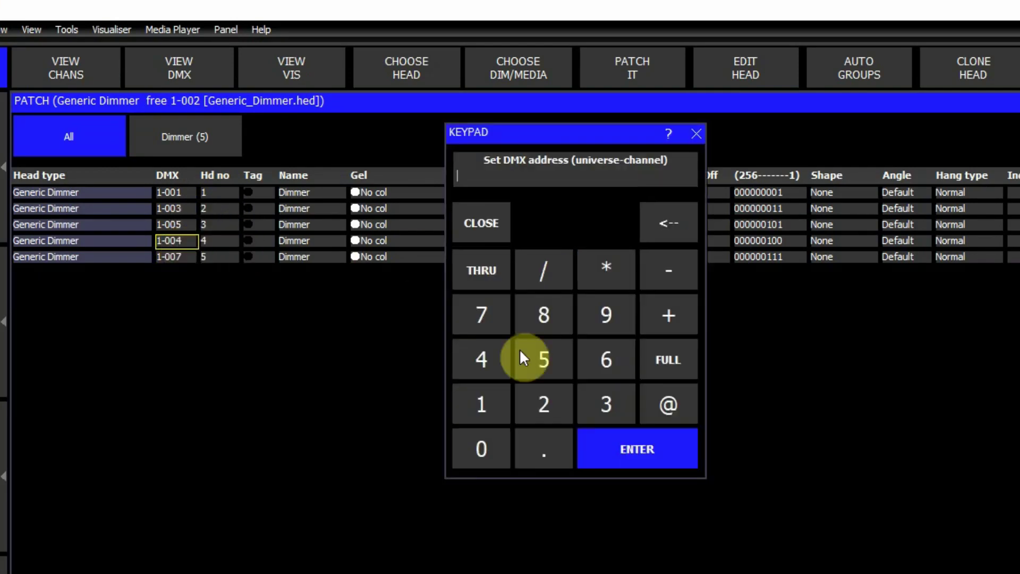
left_click(550, 313)
left_click(658, 444)
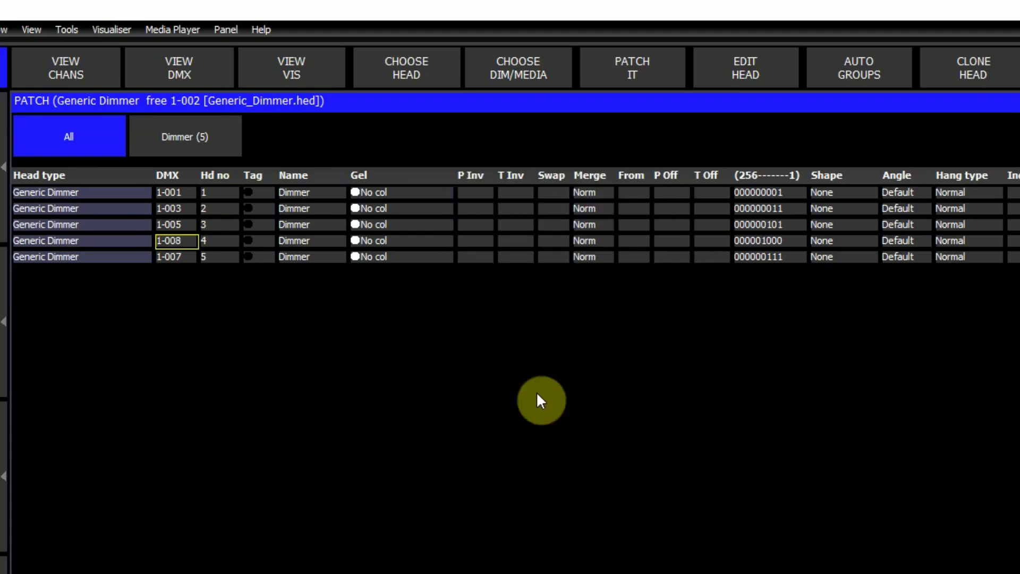
left_click(180, 256)
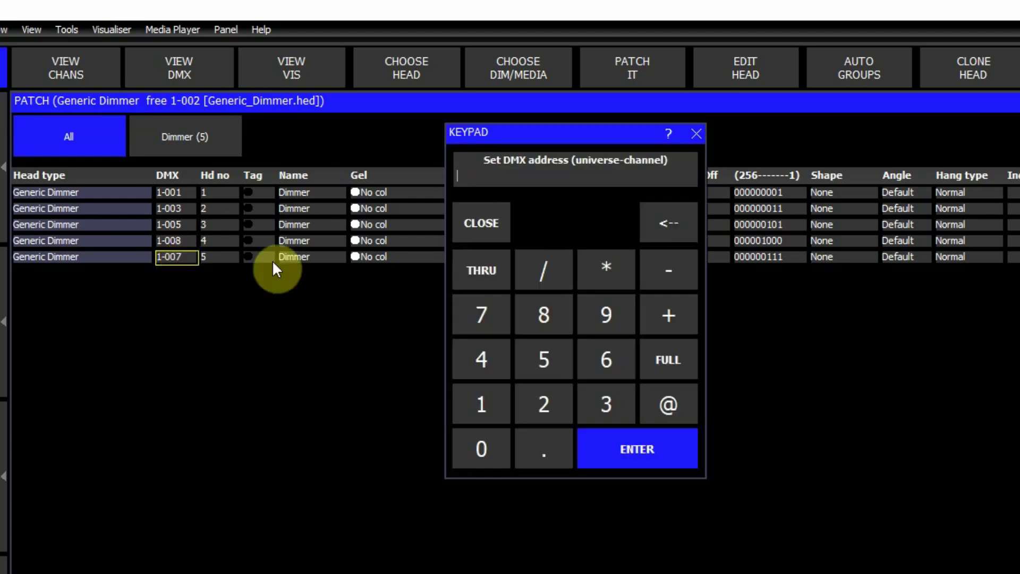
left_click(481, 404)
left_click(480, 443)
left_click(633, 464)
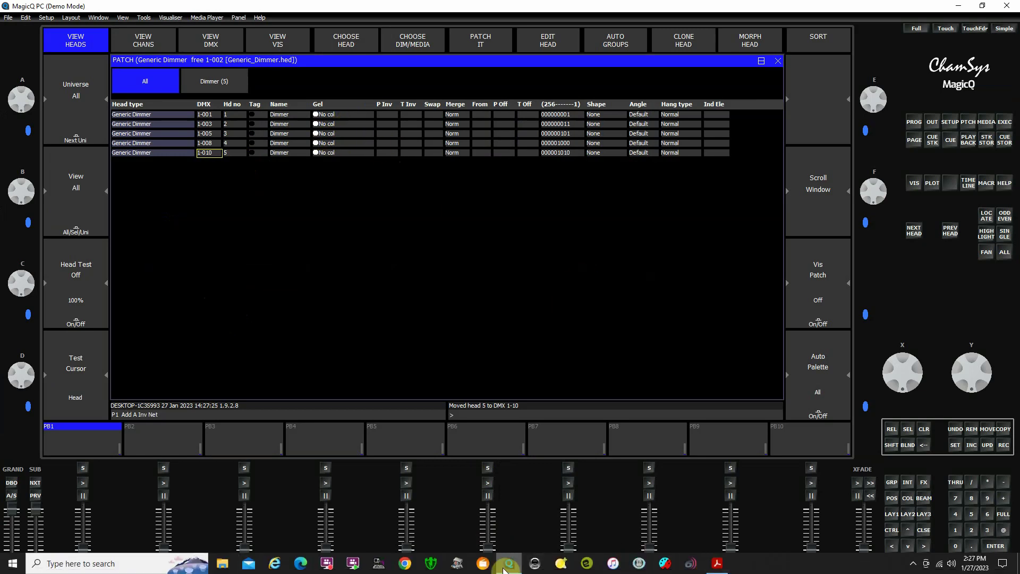
Check the gel numbers on the PDF plot in Acrobat Reader, return to MagicQ, and set all five dimmers' gel to R03 Dark Bastard Amber
left_click(713, 566)
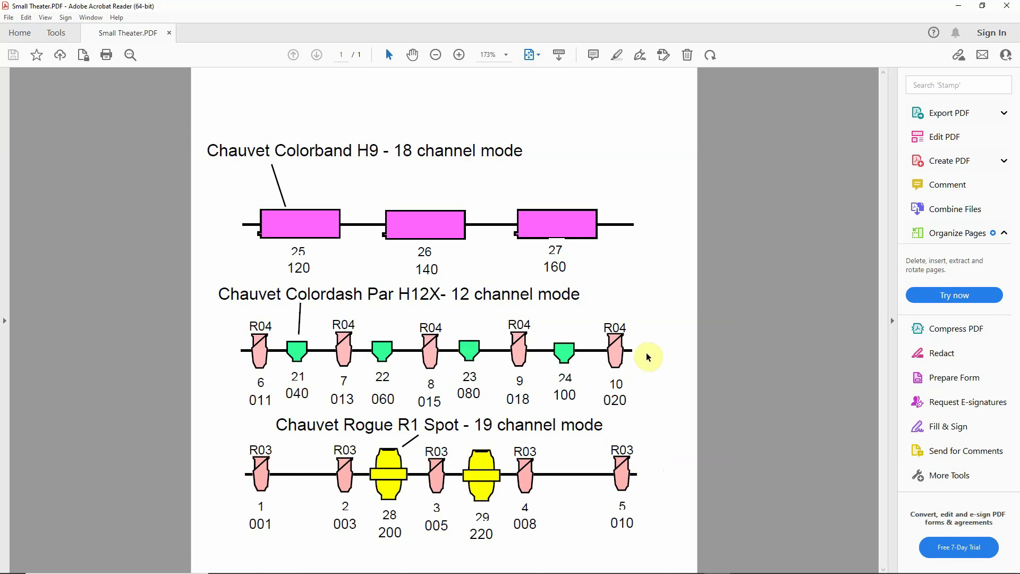
left_click(509, 568)
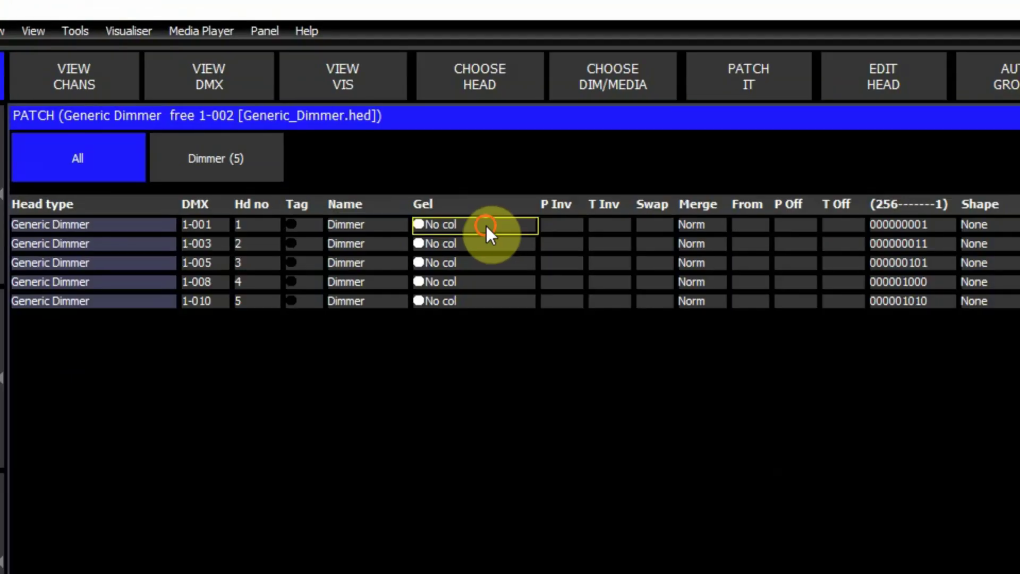
left_click(349, 114)
left_click_drag(486, 225, 483, 295)
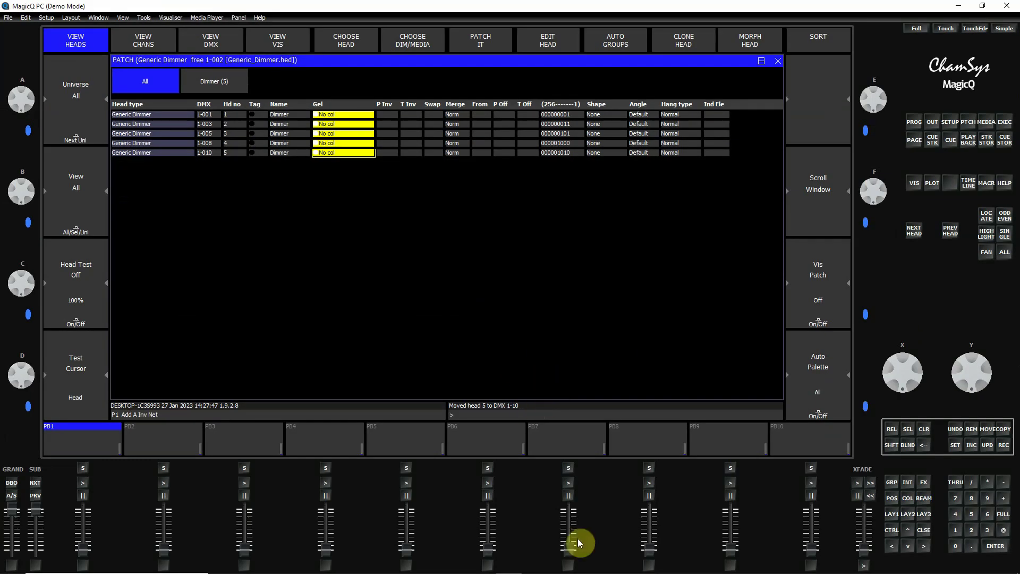
mouse_move(587, 571)
left_click(718, 566)
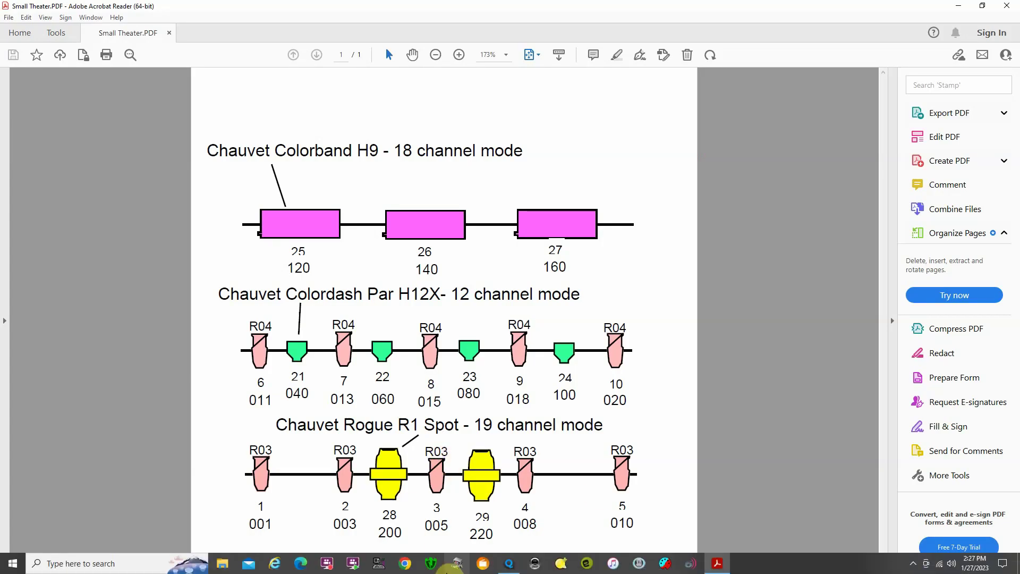
left_click(509, 563)
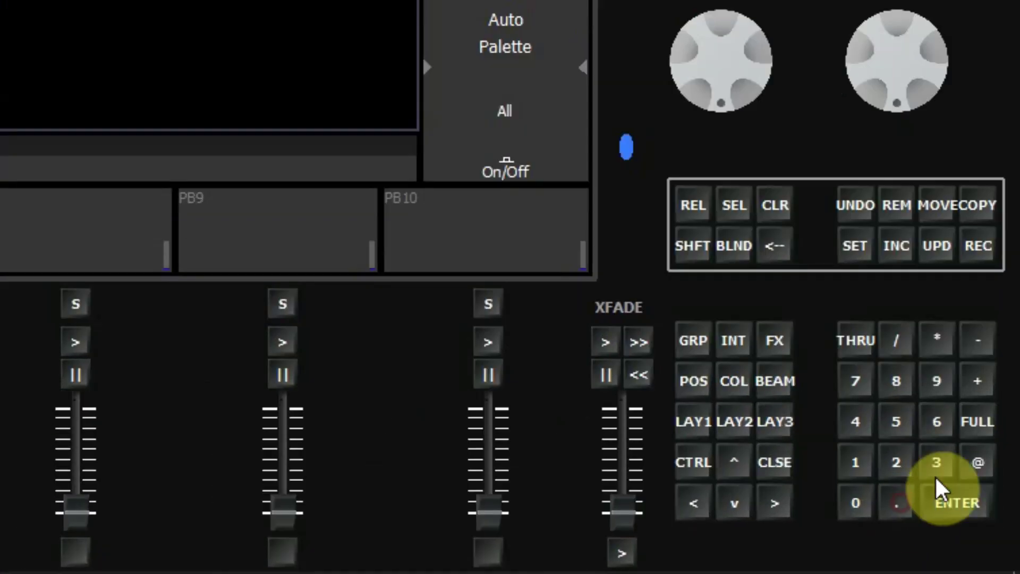
left_click(984, 526)
left_click(960, 499)
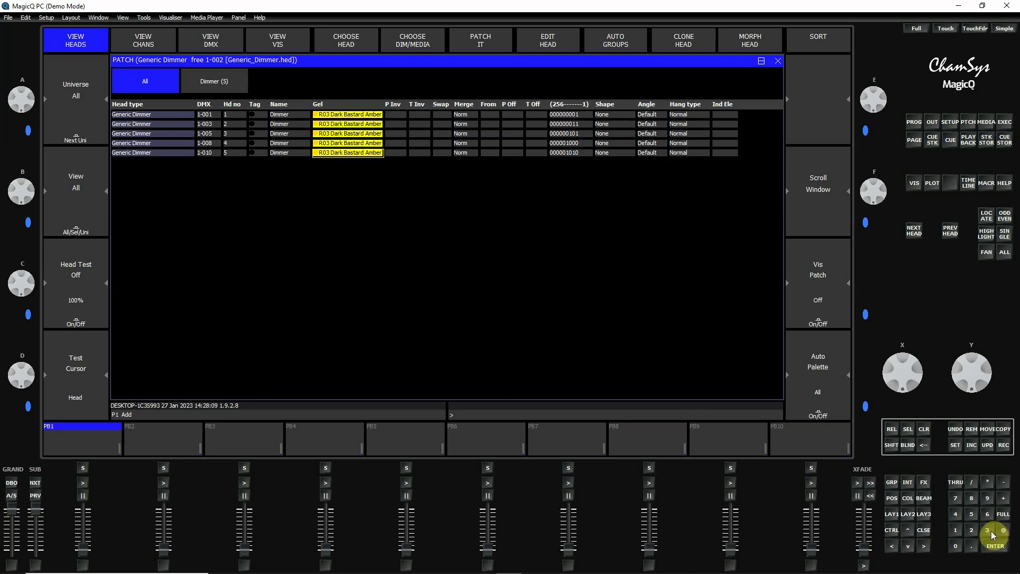
Try gel L003 Lavender Tint on the five selected dimmers, and set them back to R03 Dark Bastard Amber
left_click(998, 546)
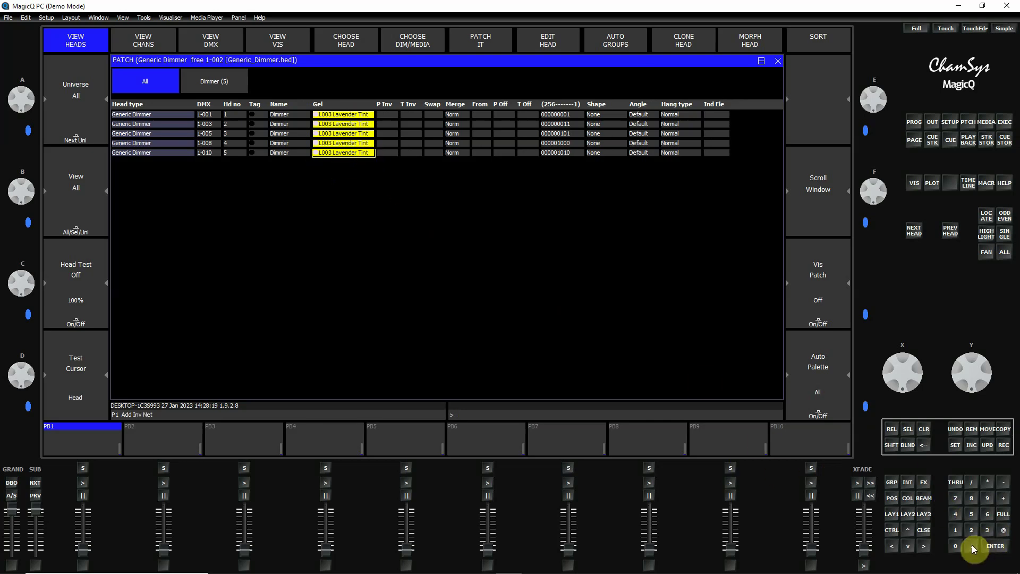
left_click(995, 547)
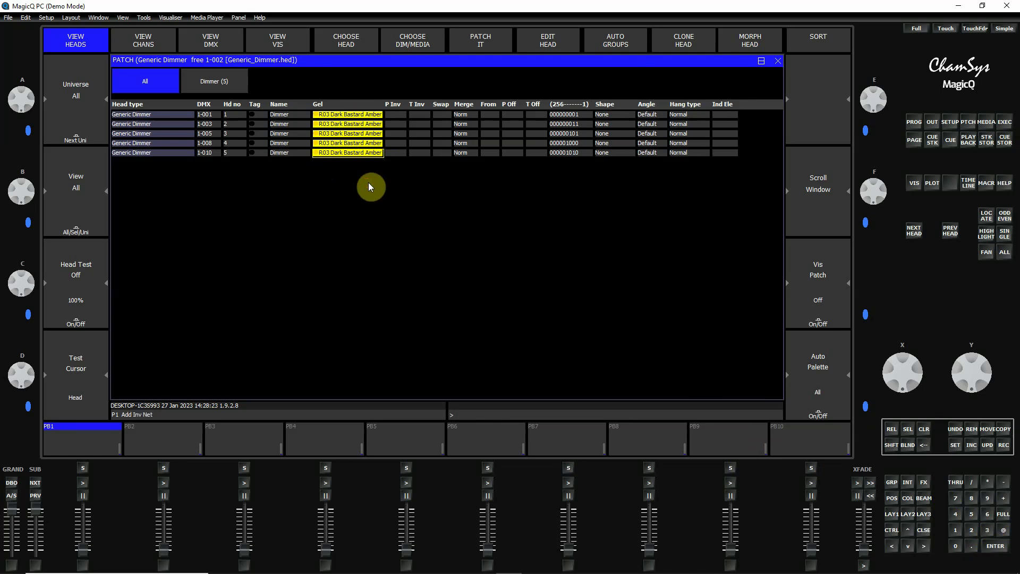
Rename all five dimmers, heads 1 to 5, as FOH
left_click(348, 153)
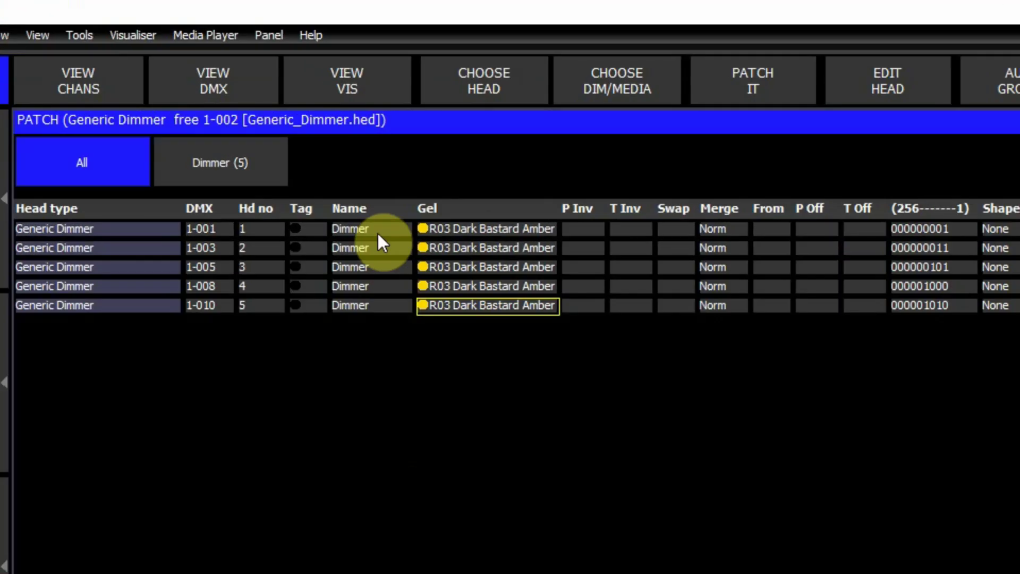
left_click_drag(378, 234, 383, 304)
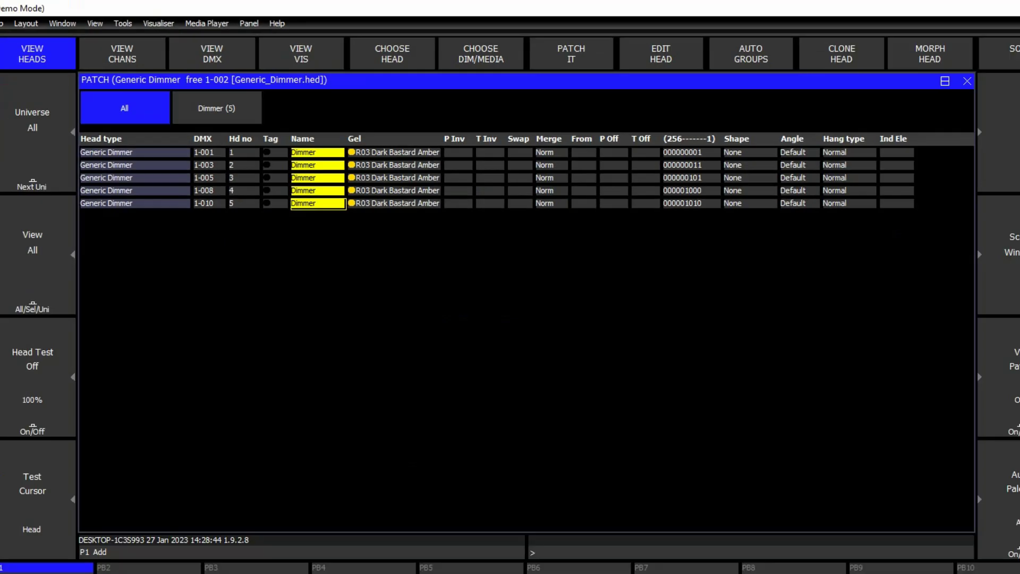
left_click(964, 456)
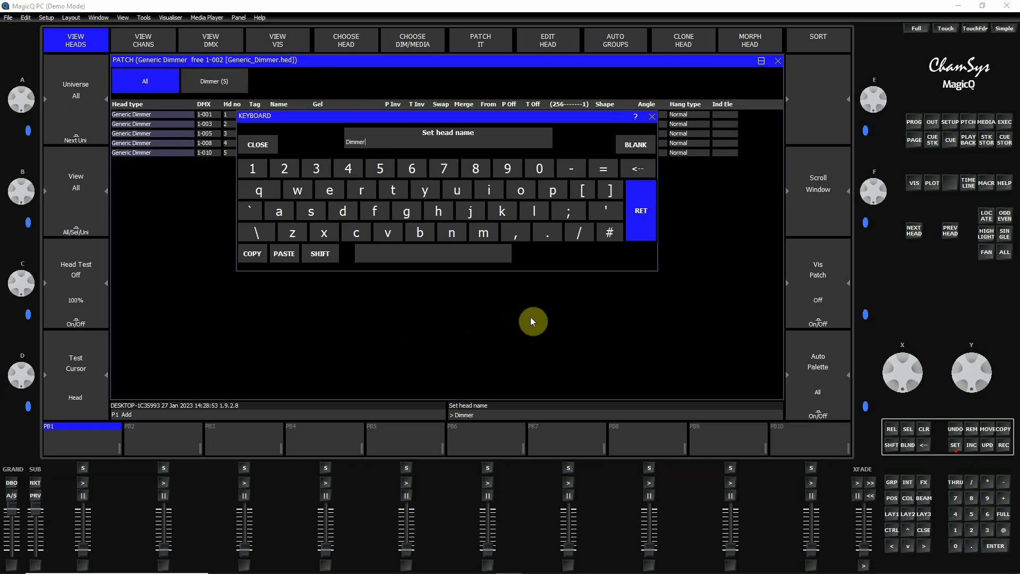
key("BackSpace")
key("BackSpace")
key("BackSpace")
key("BackSpace")
key("BackSpace")
key("BackSpace")
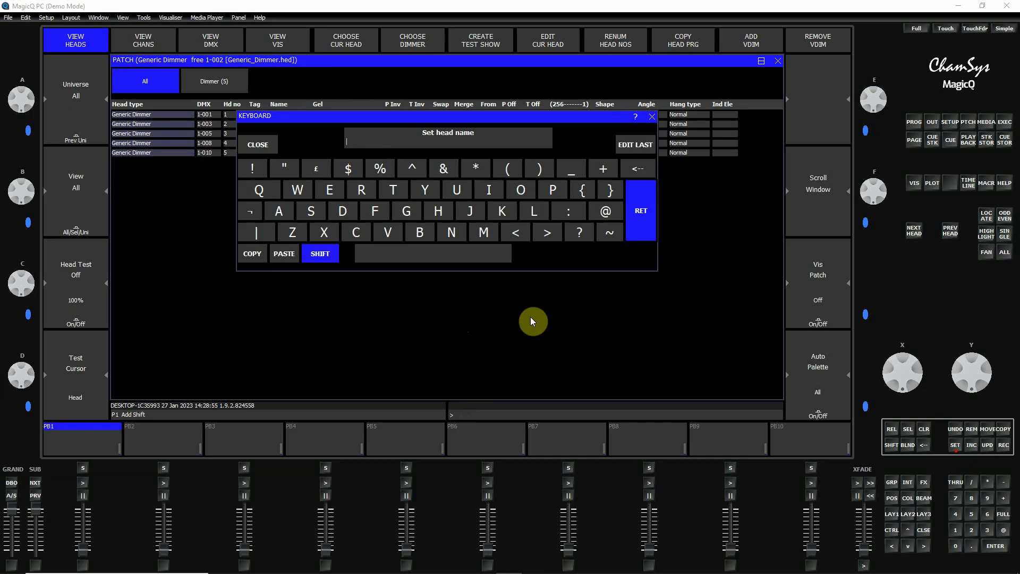
type("FOH")
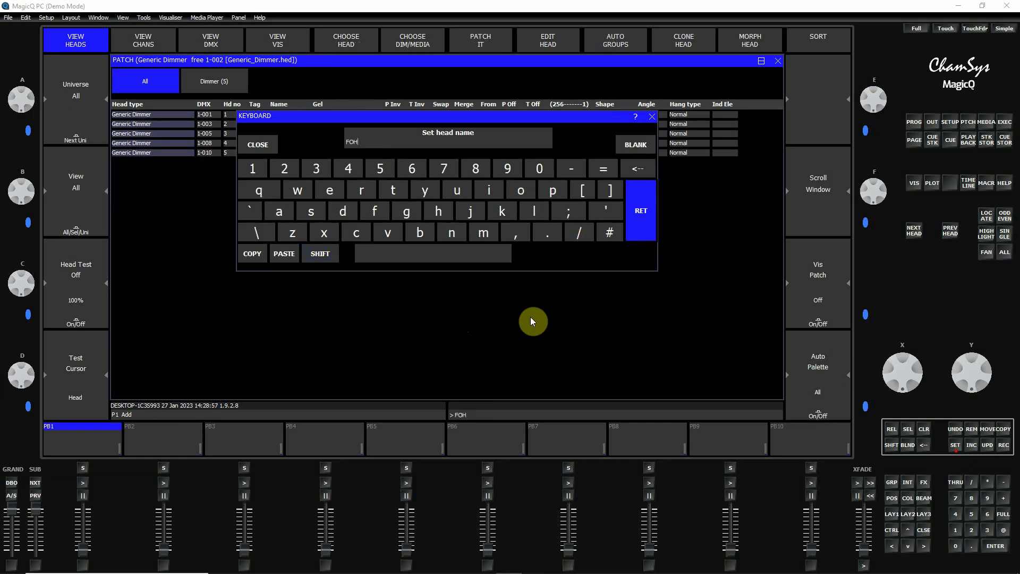
left_click(647, 217)
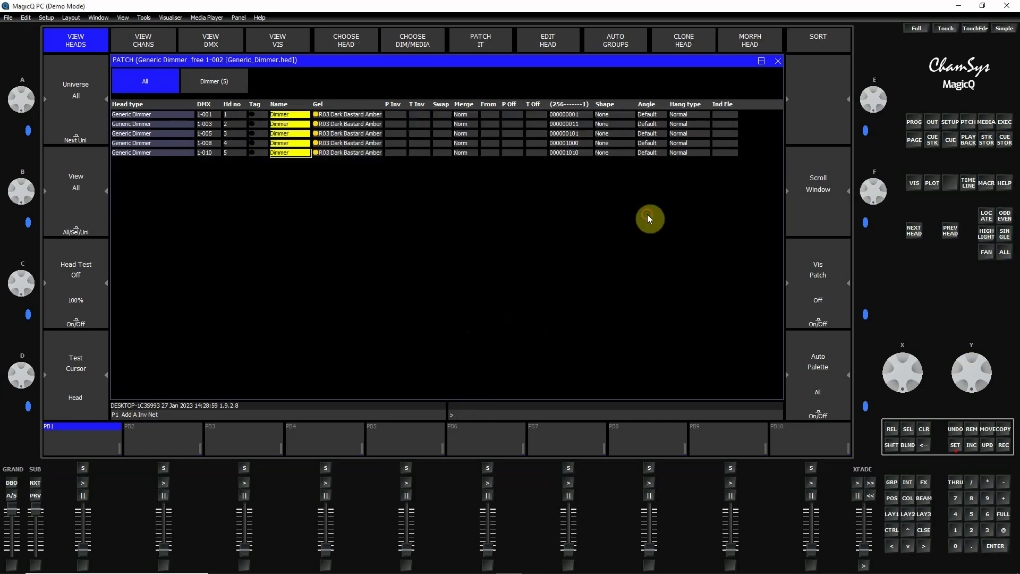
left_click(293, 156)
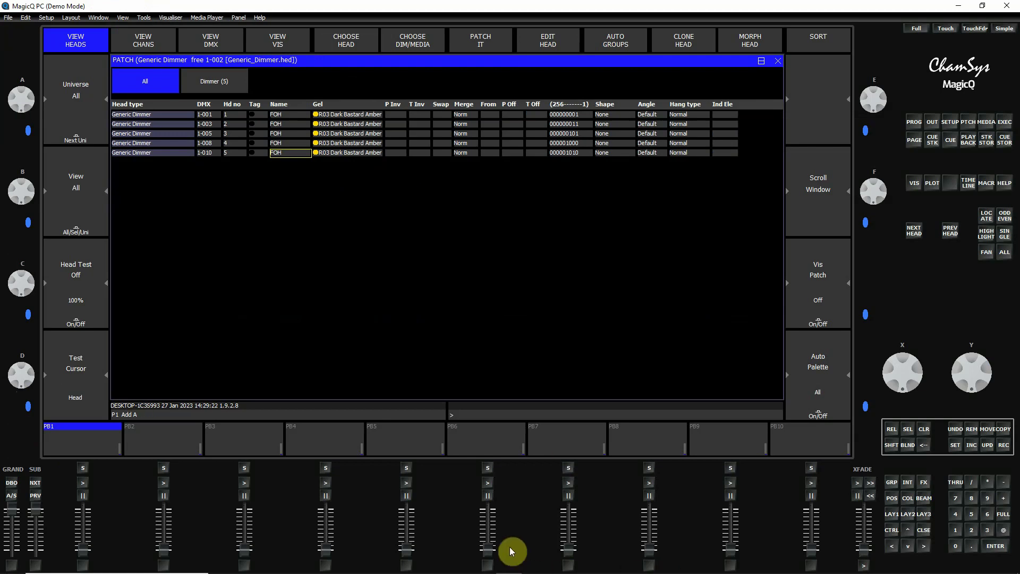
Check heads 6 to 10 on the PDF plot in Acrobat Reader, return to MagicQ, and patch them as generic dimmers from address 1-11
mouse_move(794, 567)
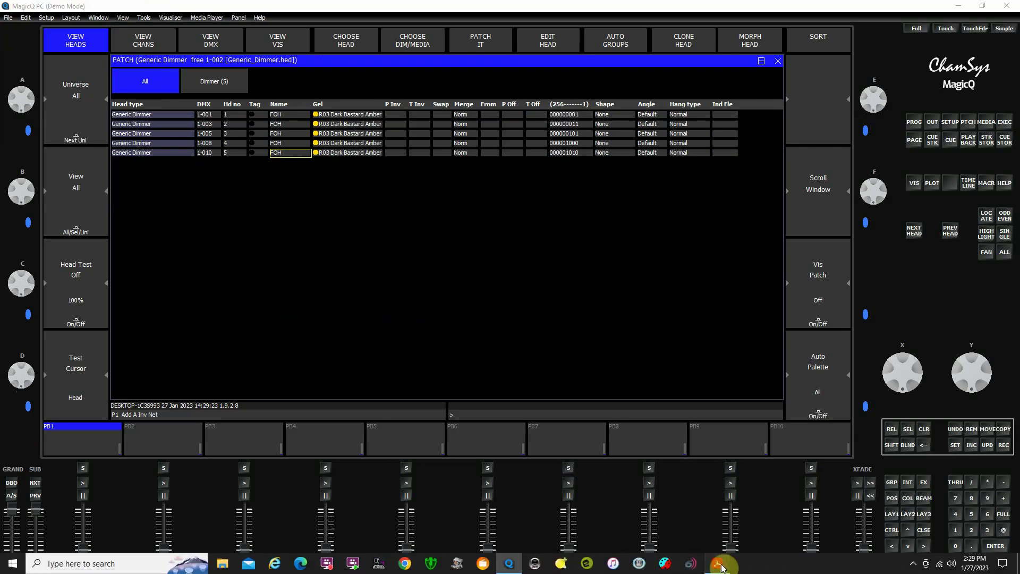
left_click(717, 563)
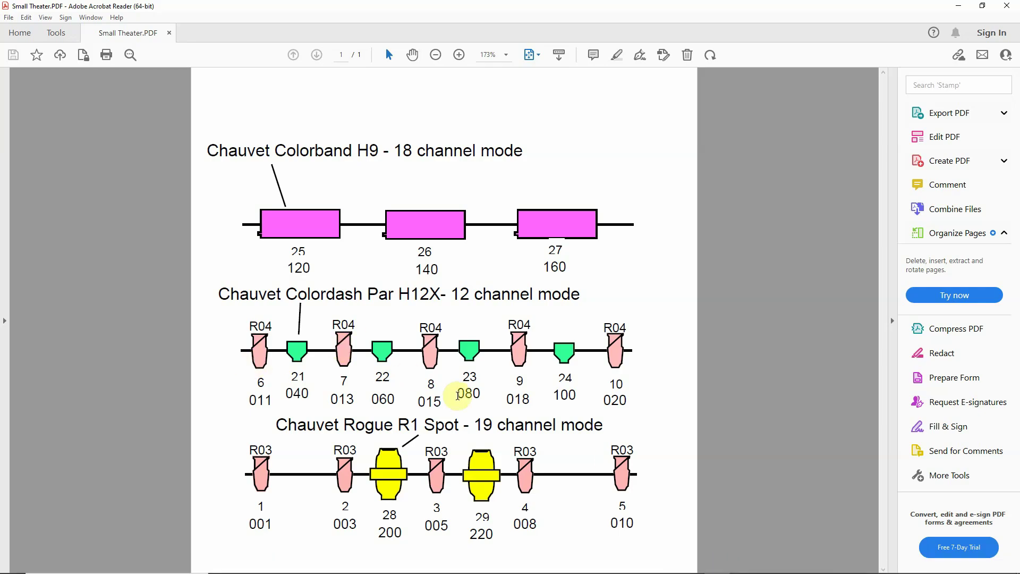
left_click(690, 563)
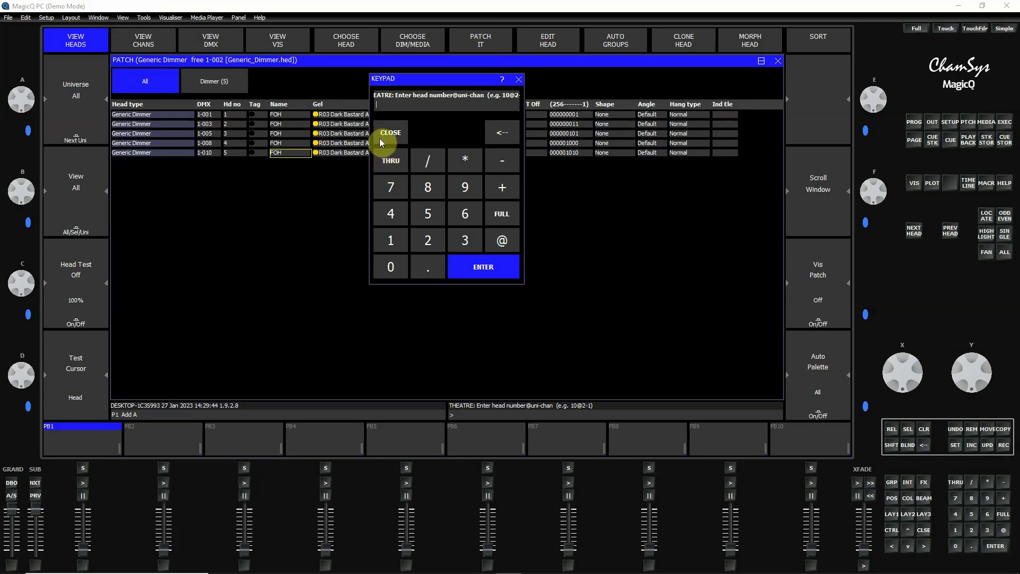
left_click(454, 215)
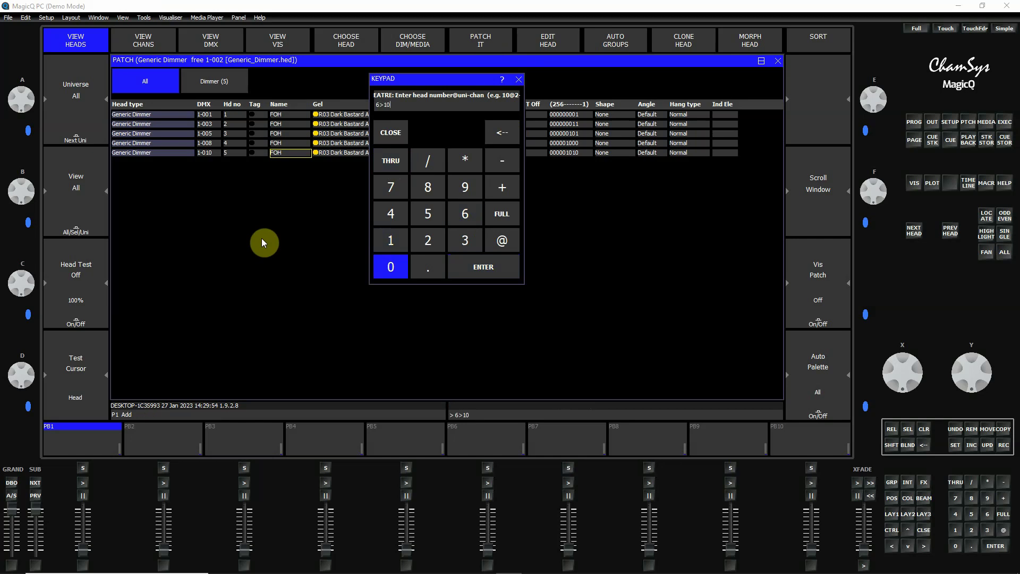
left_click(503, 241)
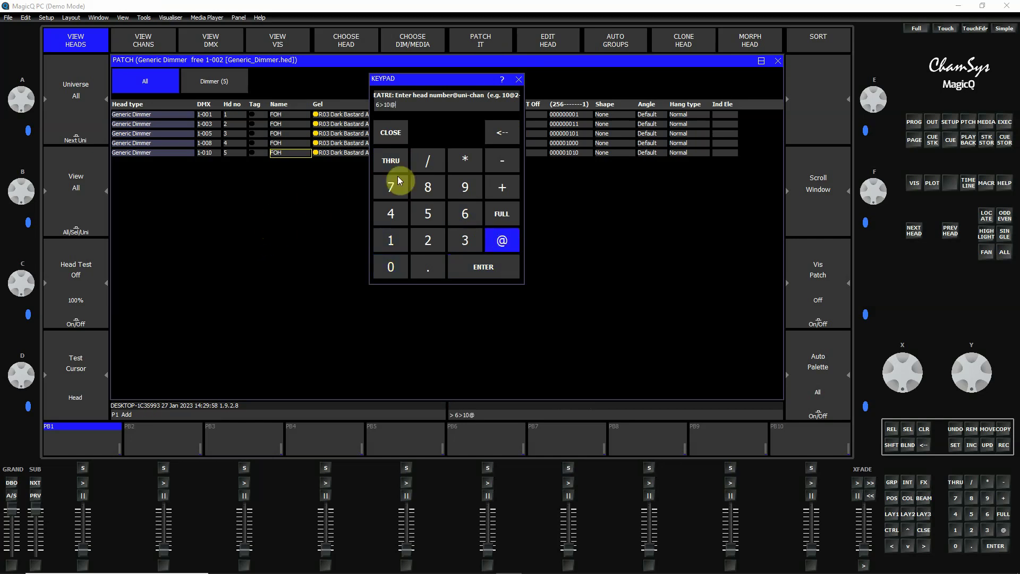
left_click(390, 240)
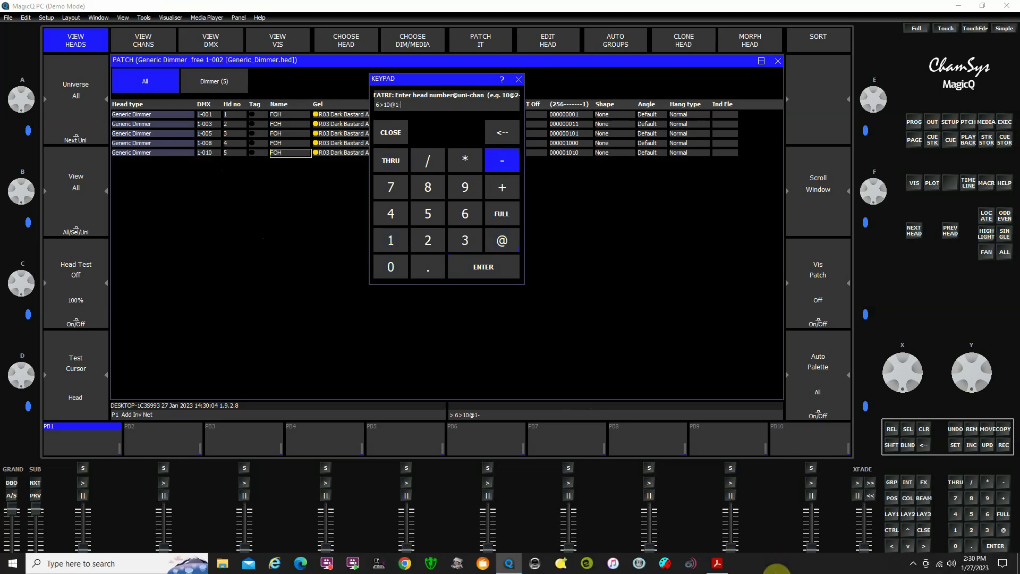
left_click(713, 566)
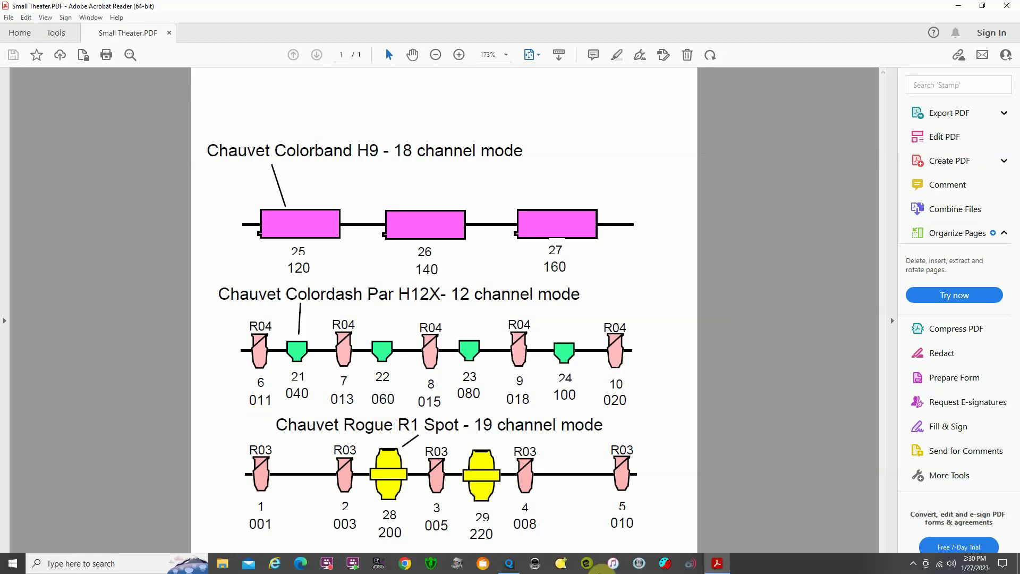
left_click(510, 566)
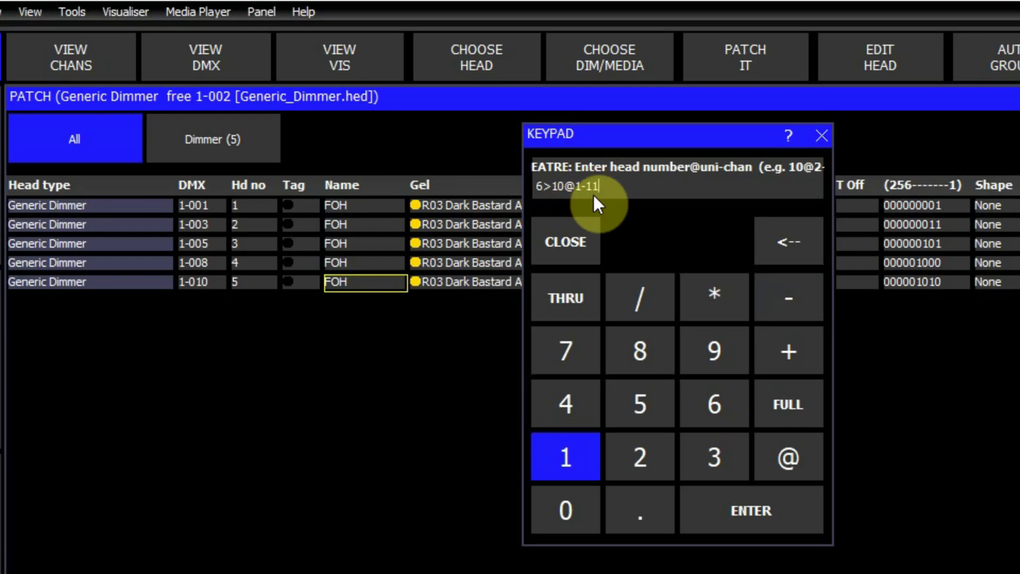
left_click(789, 518)
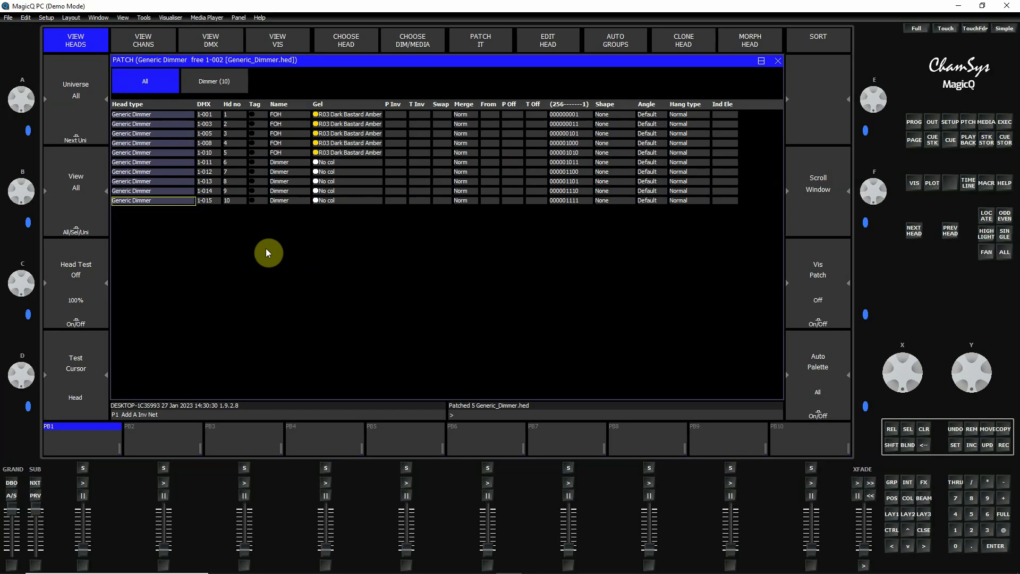
Remove the newly patched dimmer heads 6 to 10 from the patch
left_click(234, 163)
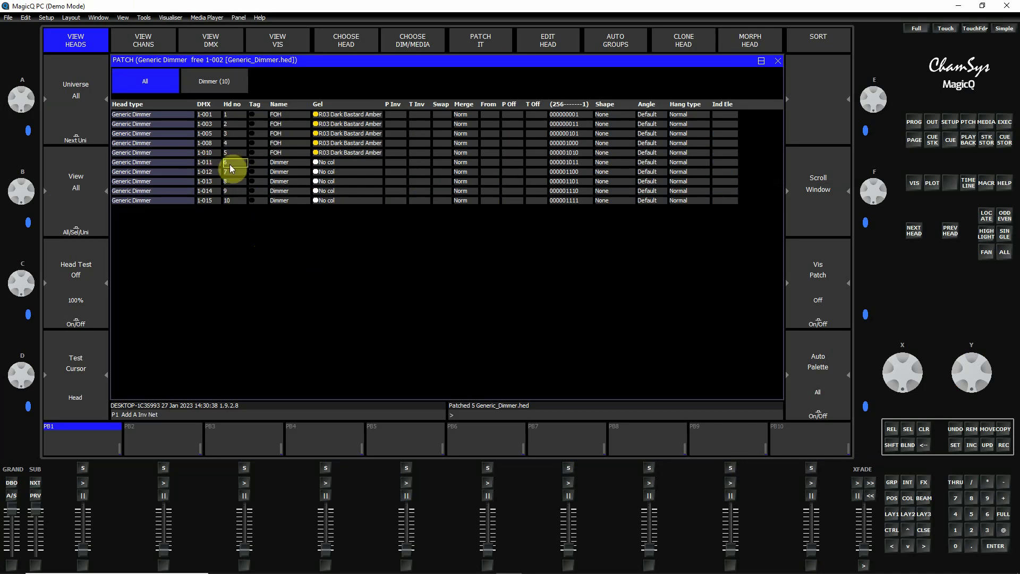
left_click_drag(157, 163, 163, 200)
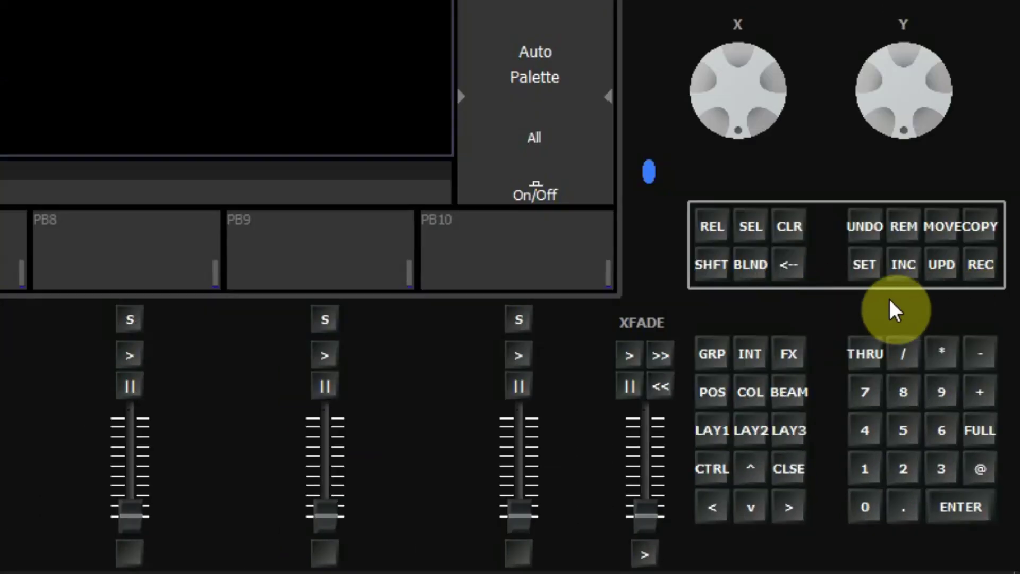
left_click(902, 223)
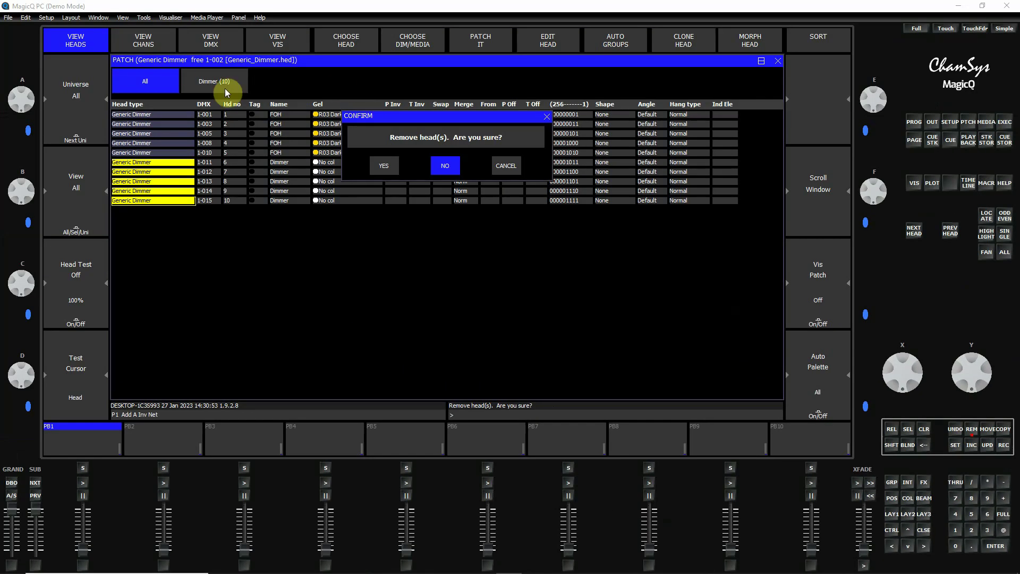
left_click(387, 166)
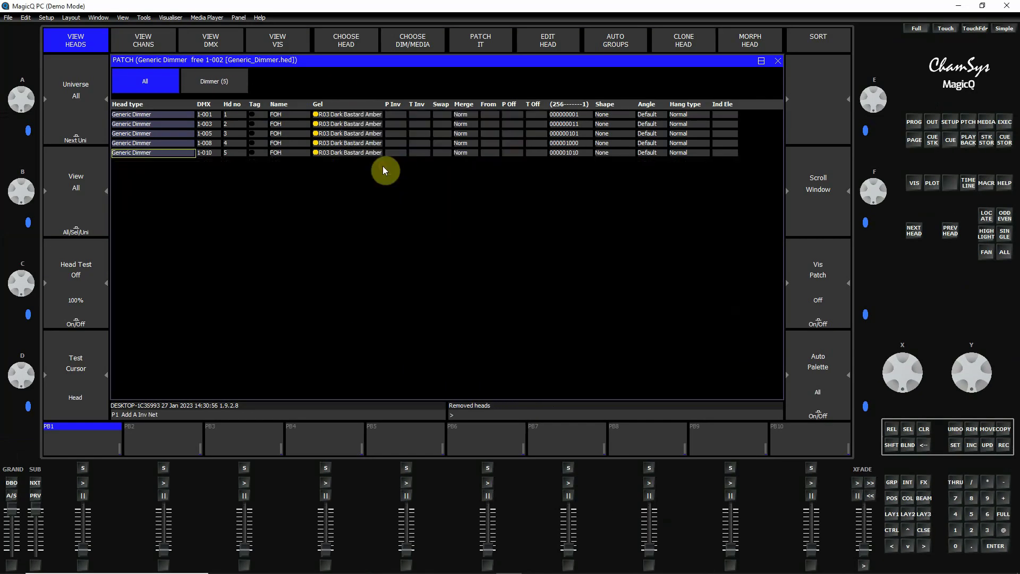
left_click(161, 185)
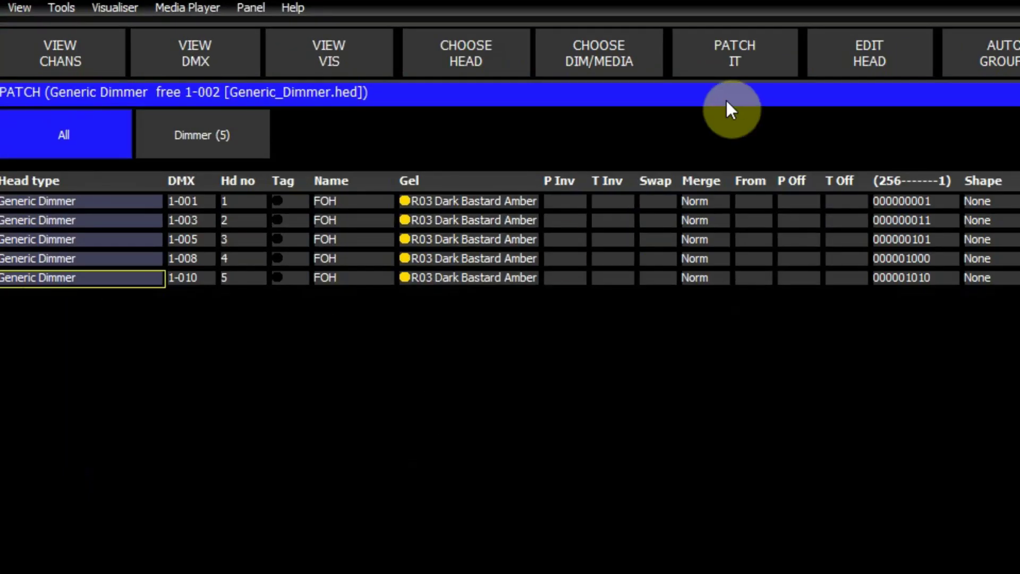
Patch generic dimmers as heads 6 through 10 in universe 1 starting at channel 11
left_click(741, 58)
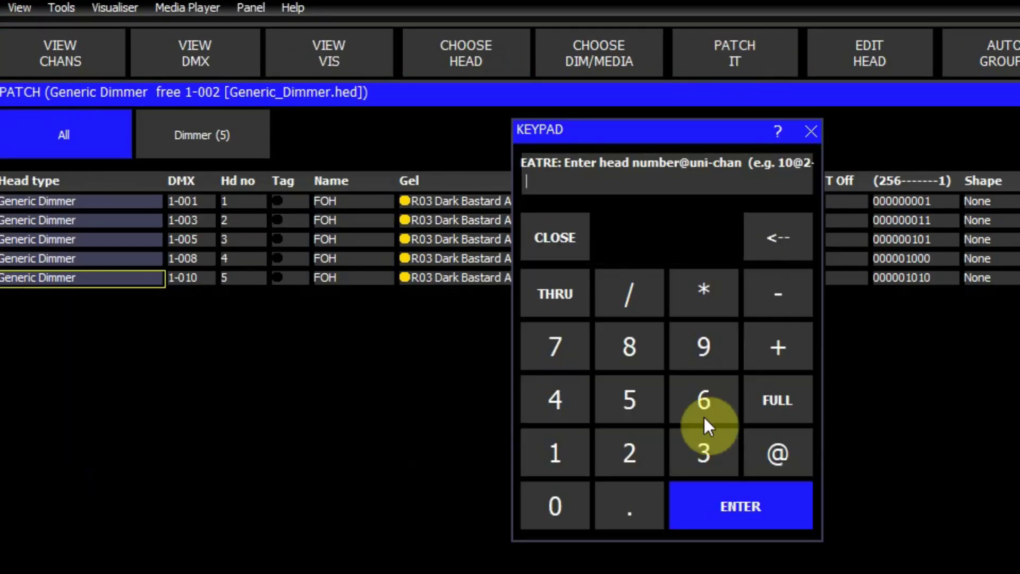
left_click(701, 397)
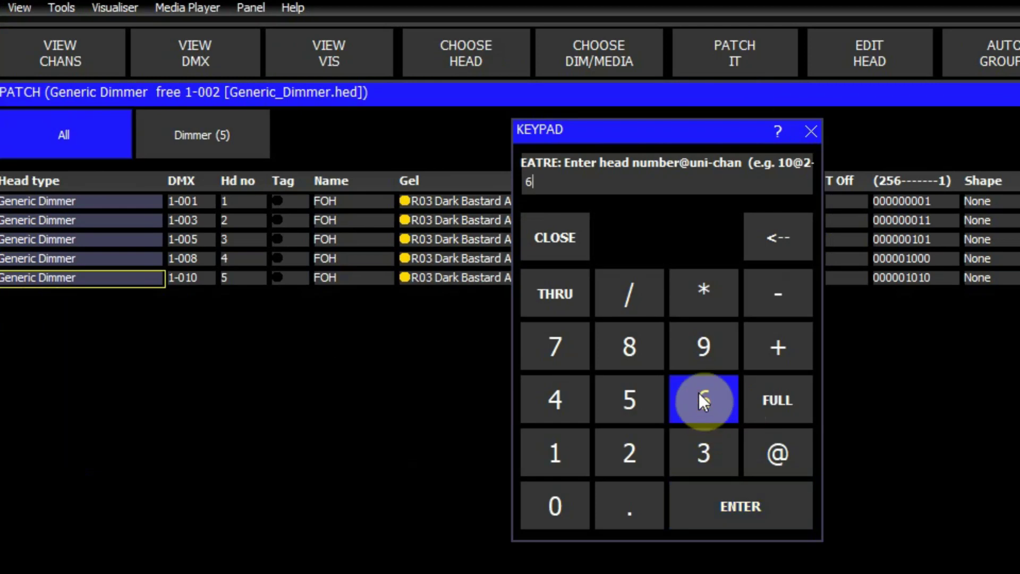
left_click(558, 293)
left_click(555, 456)
left_click(551, 507)
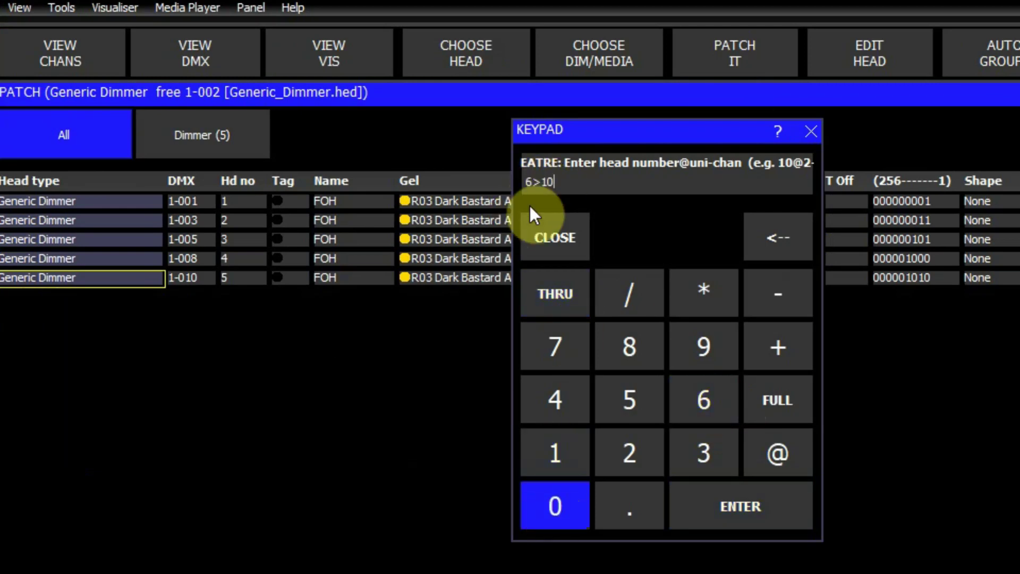
left_click(782, 453)
left_click(553, 452)
left_click(778, 291)
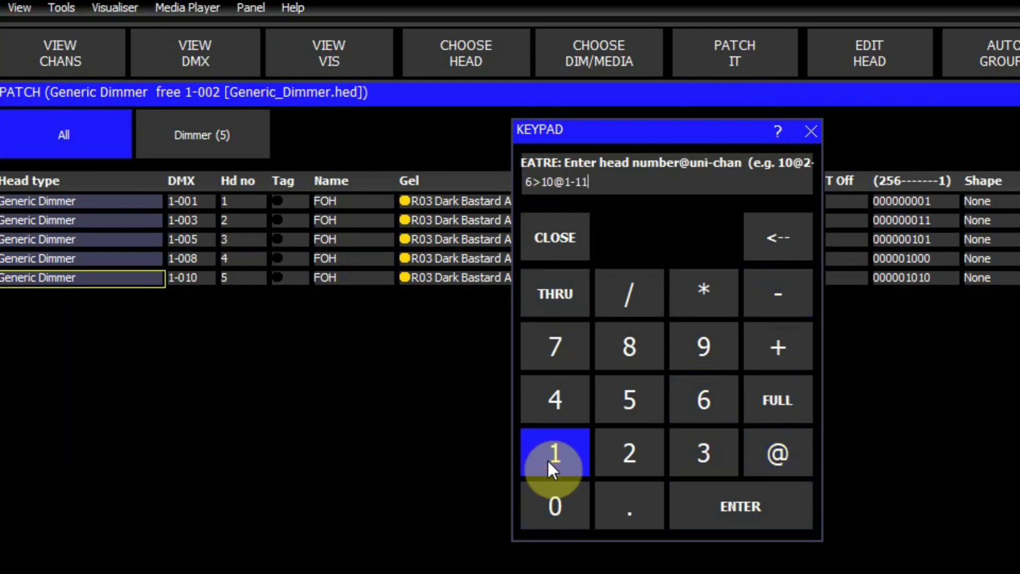
left_click(760, 505)
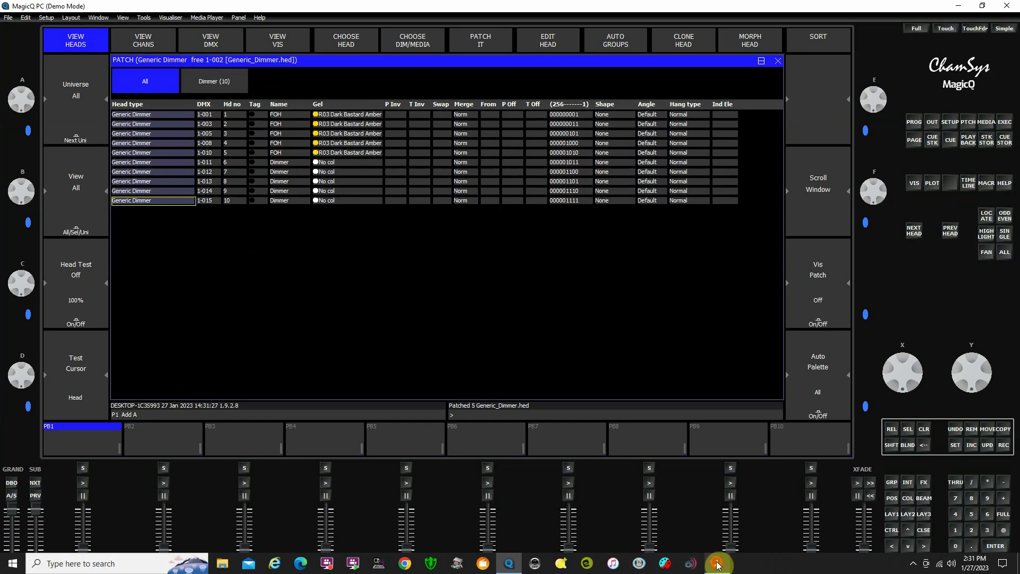
Check the DMX addresses of heads 6 to 10 on the PDF plot in Acrobat Reader and return to MagicQ
left_click(716, 563)
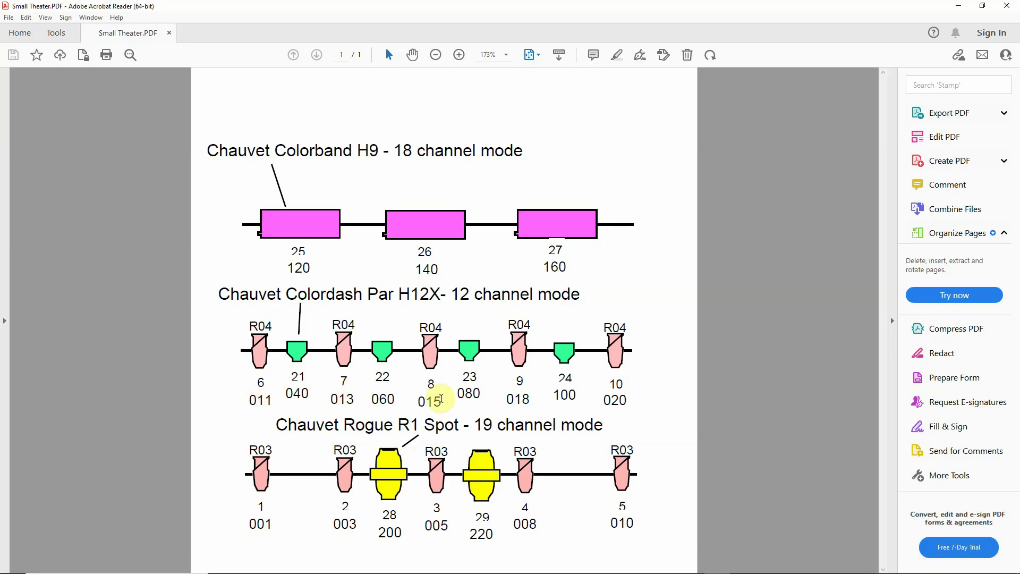
left_click(606, 564)
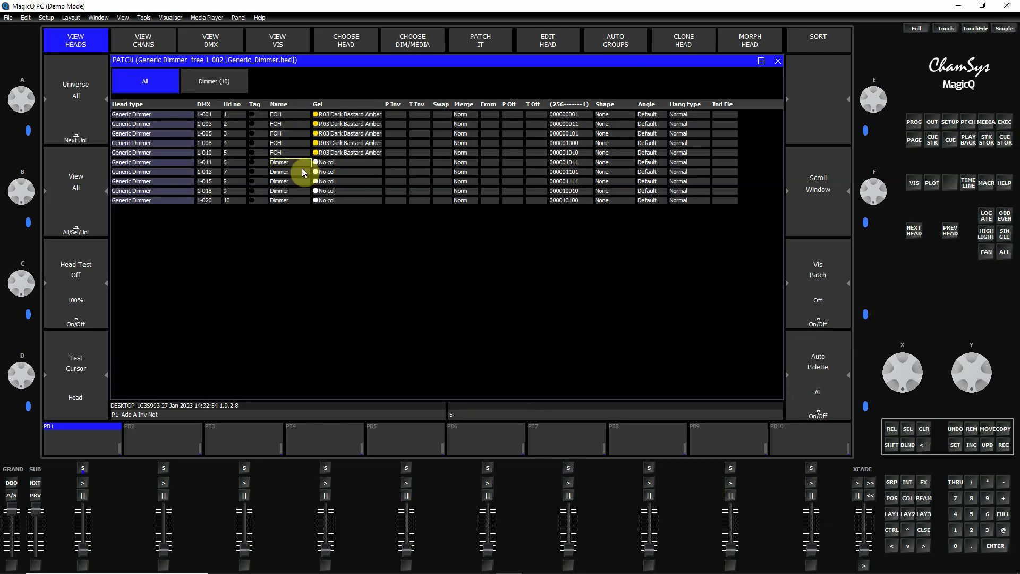
Rename the dimmers with head numbers 6 to 10 as Electric 1
left_click_drag(295, 164, 293, 184)
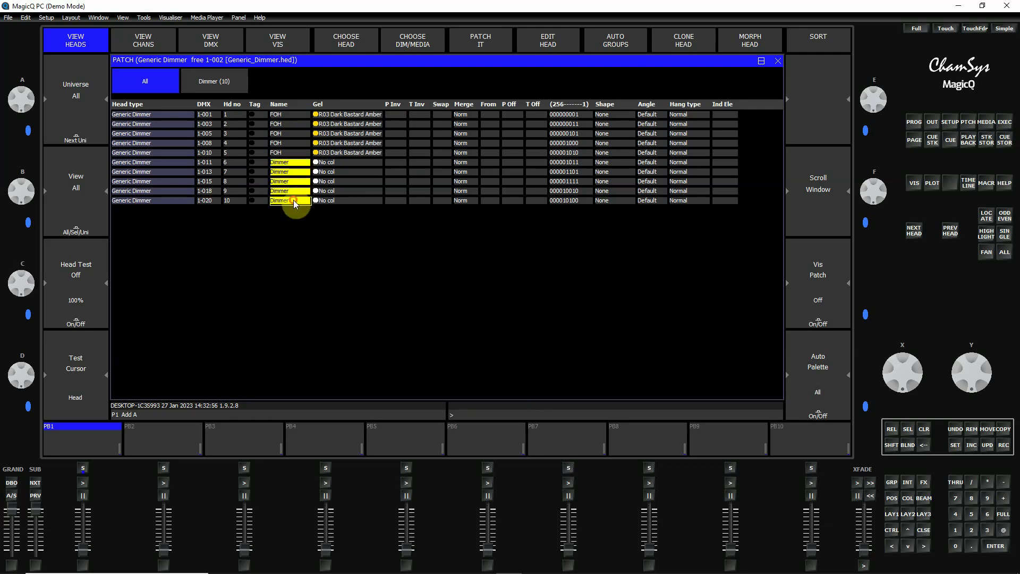
left_click(958, 446)
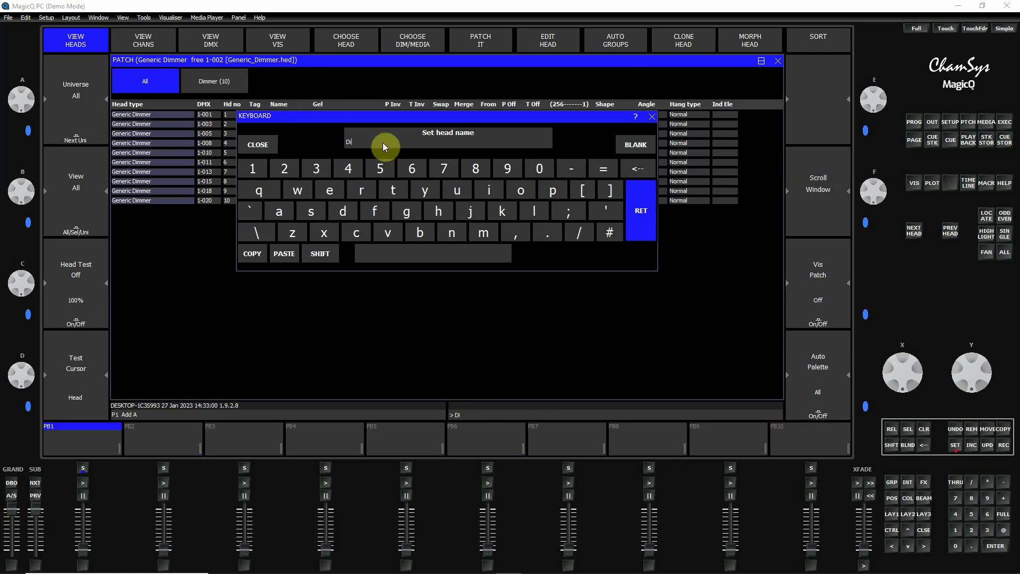
key("BackSpace")
key("BackSpace")
key("BackSpace")
key("BackSpace")
type("E")
key("Return")
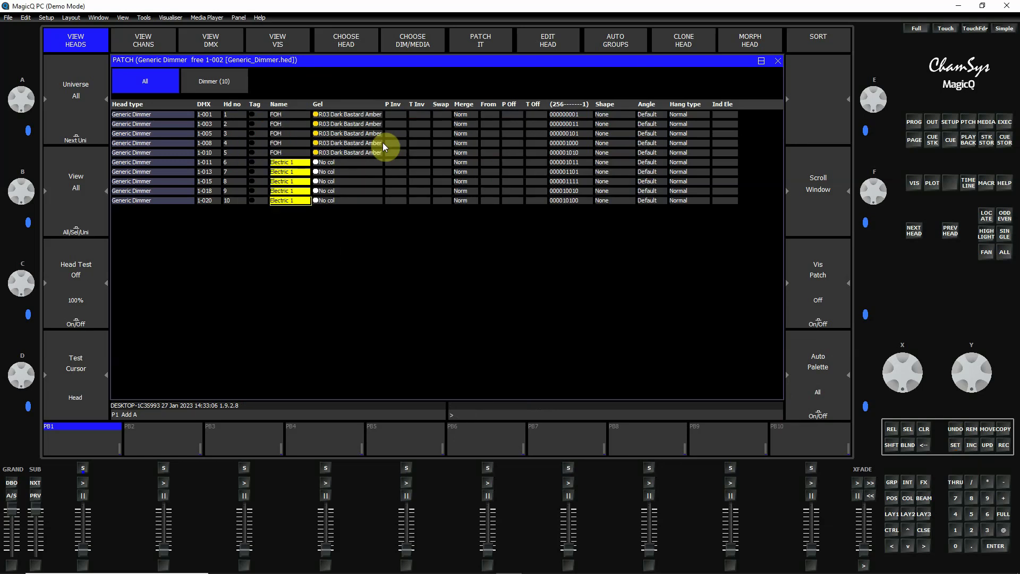
Set the gel of the five Electric 1 dimmers to R04 Medium Bastard Amber
left_click(350, 163)
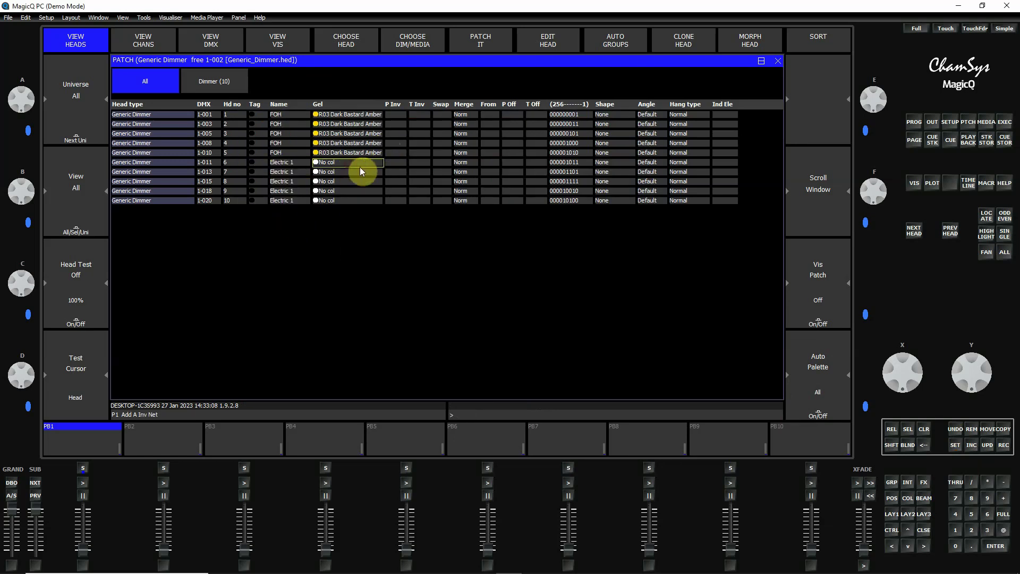
left_click_drag(361, 162, 363, 198)
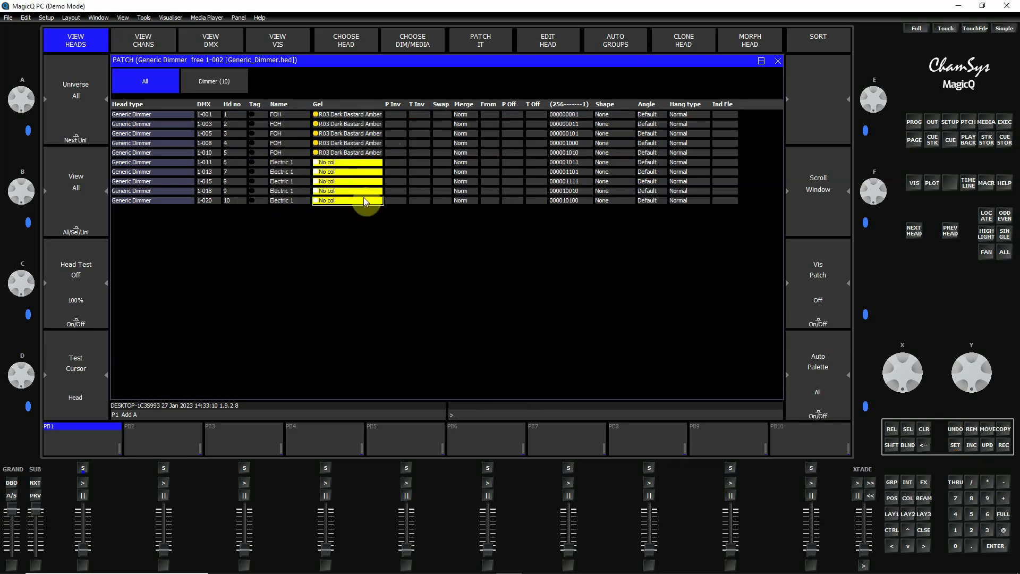
left_click(972, 547)
left_click(955, 513)
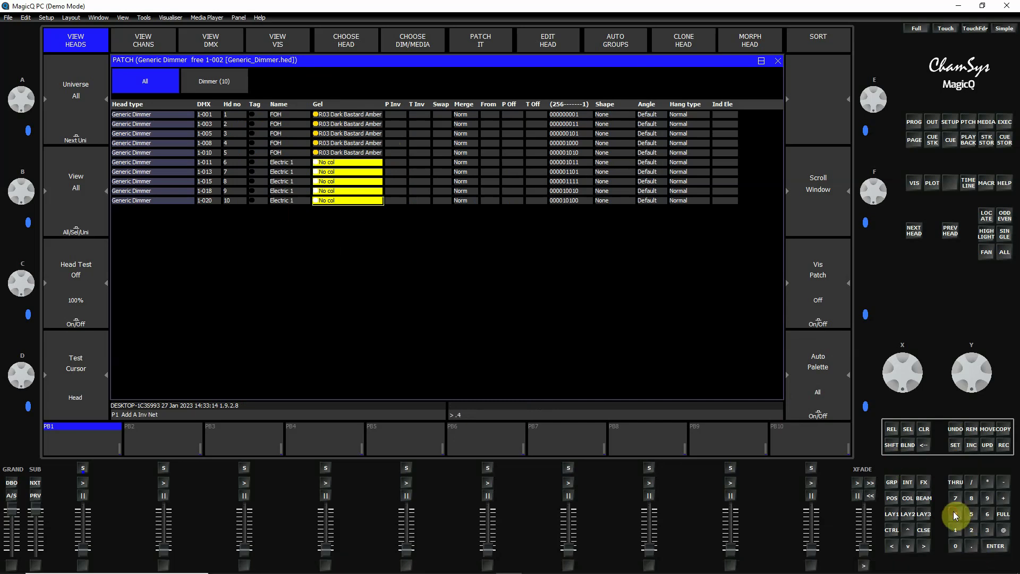
left_click(999, 548)
left_click(360, 273)
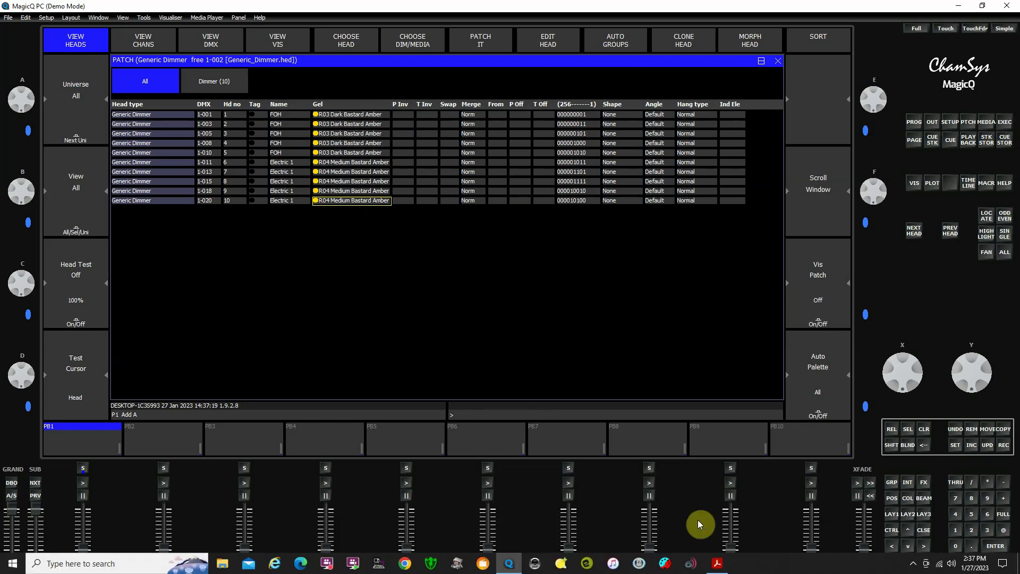
Check the Colordash Par H12X mode, head numbers and addresses on the PDF plot in Acrobat Reader and return to MagicQ
left_click(717, 570)
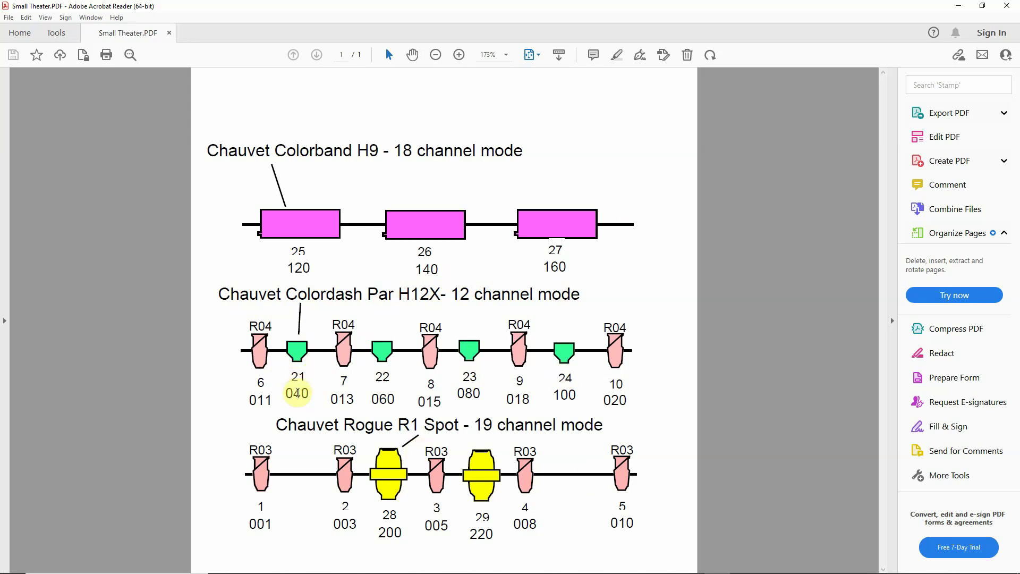
mouse_move(763, 571)
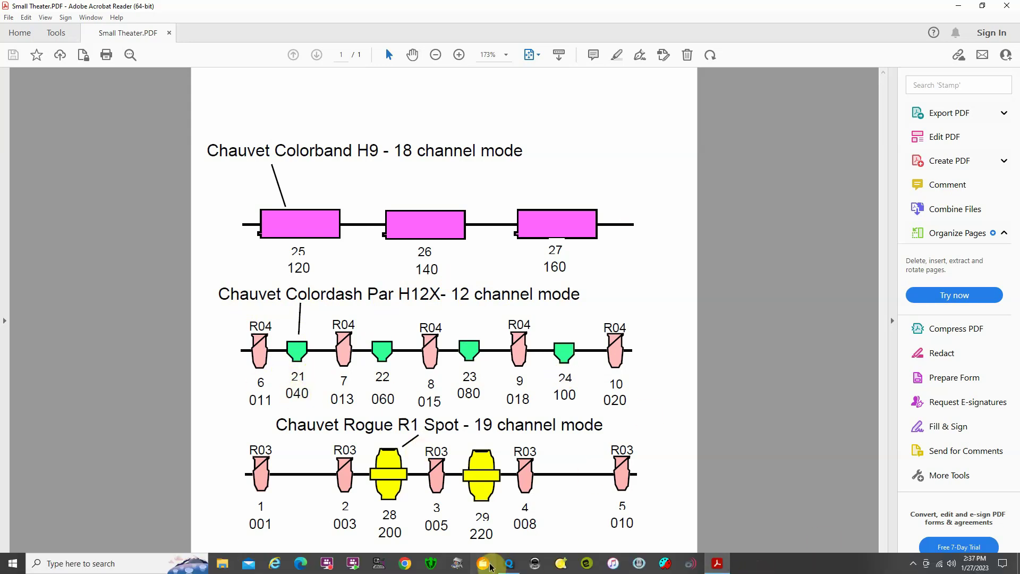
left_click(508, 563)
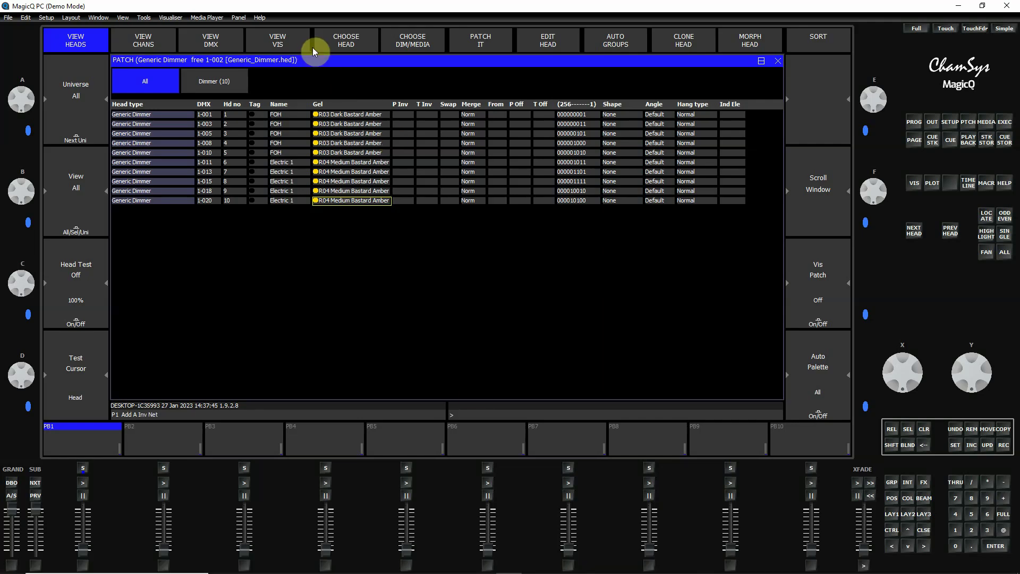
Choose the Chauvet Pro COLORdash Par Hex 12 in 12ch mode as the head to patch
left_click(353, 39)
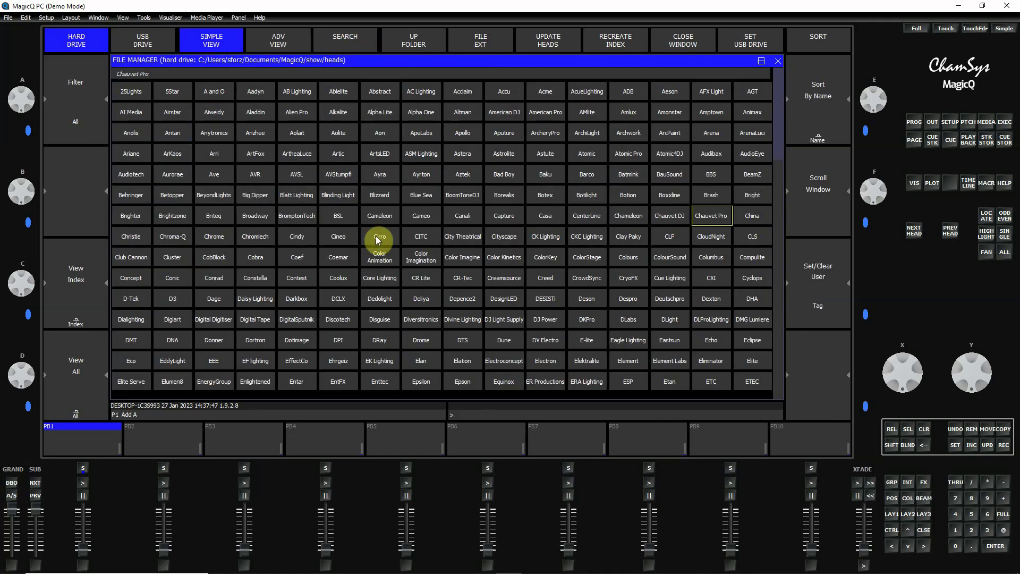
left_click(709, 218)
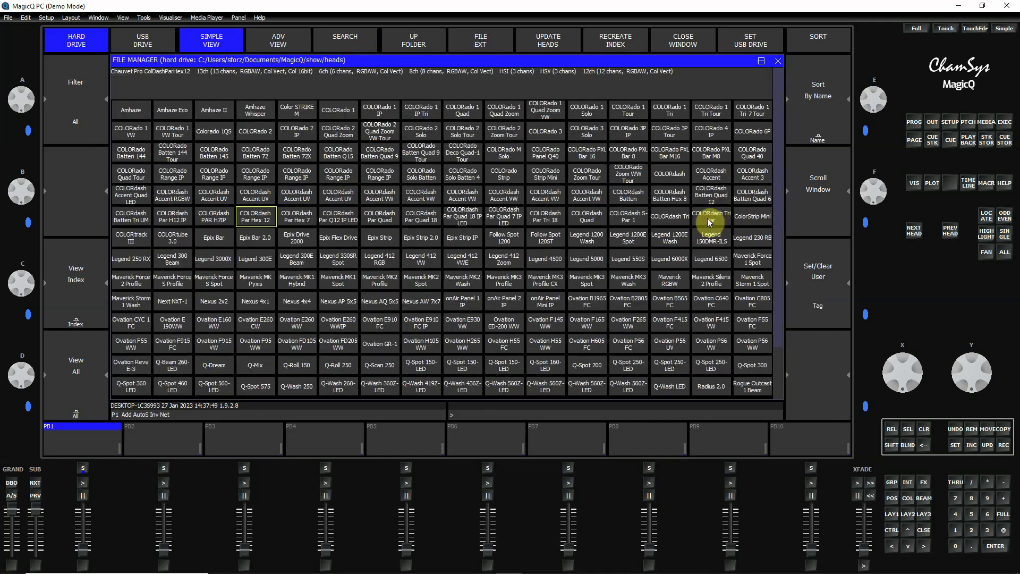
left_click(258, 219)
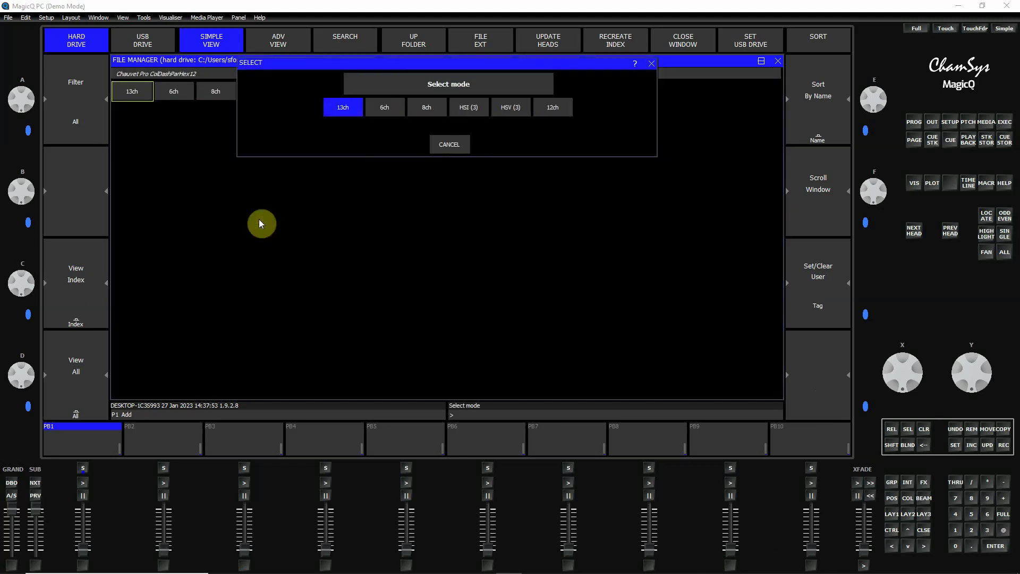
left_click(558, 107)
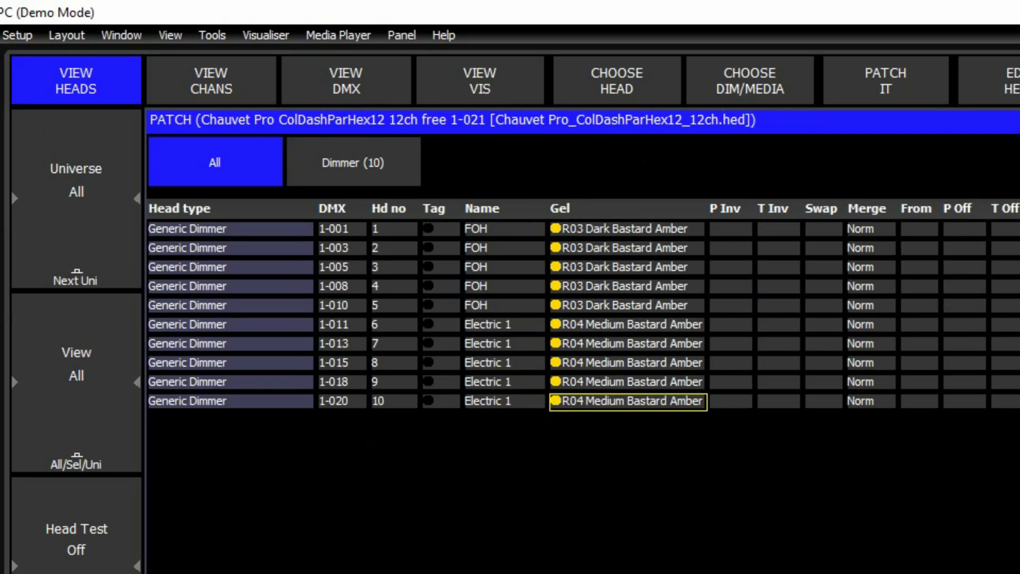
Check the Colordash addresses on the PDF plot and patch the fixtures as heads 21 through 24 in universe 1 from channel 40
key("alt+Tab")
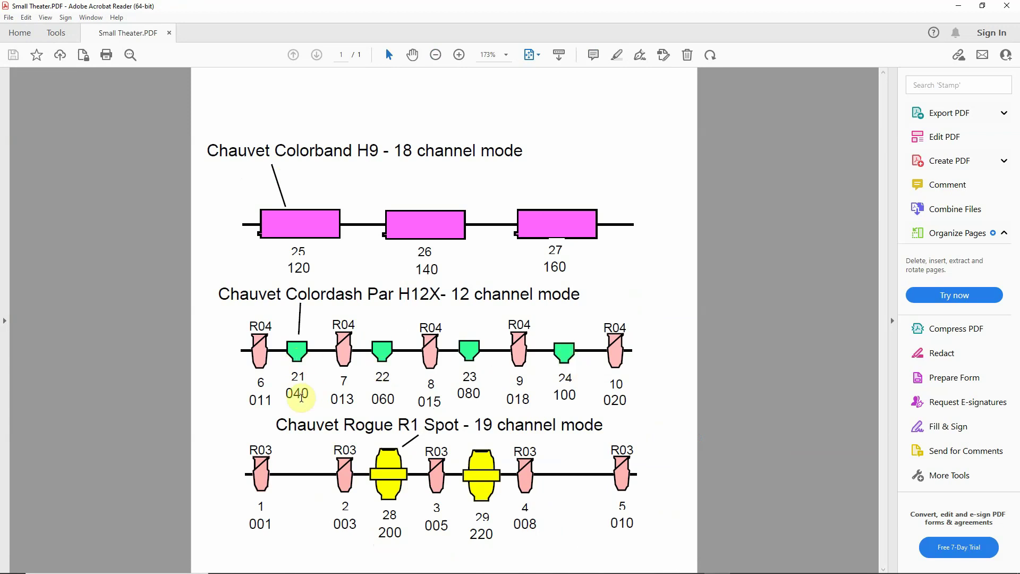
left_click(481, 564)
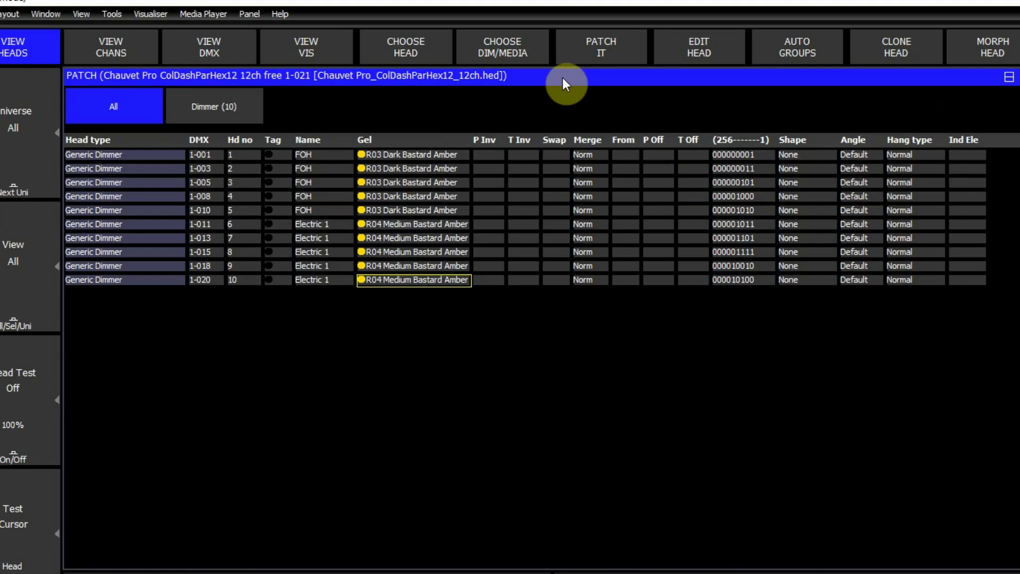
left_click(499, 41)
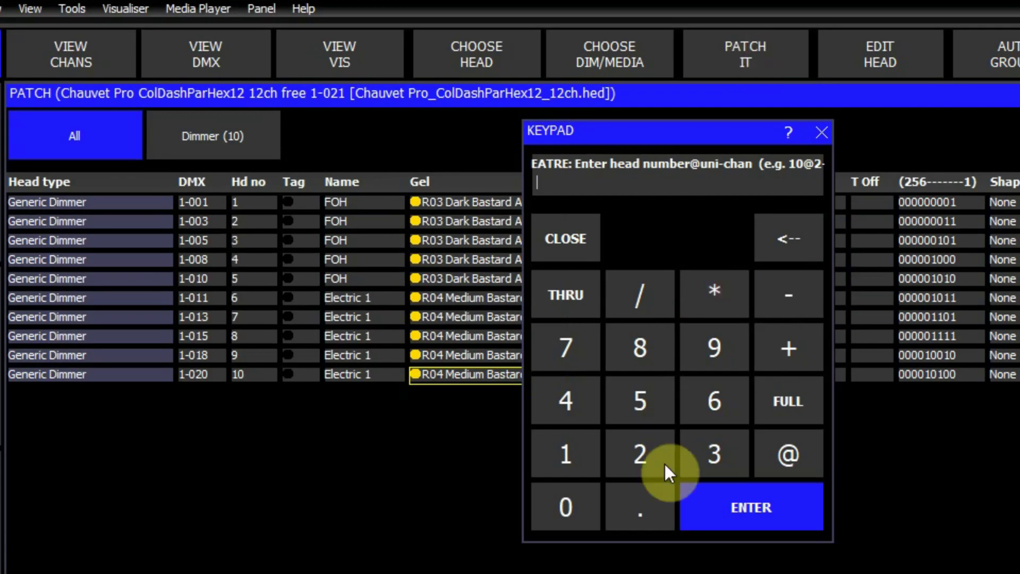
left_click(642, 456)
left_click(564, 459)
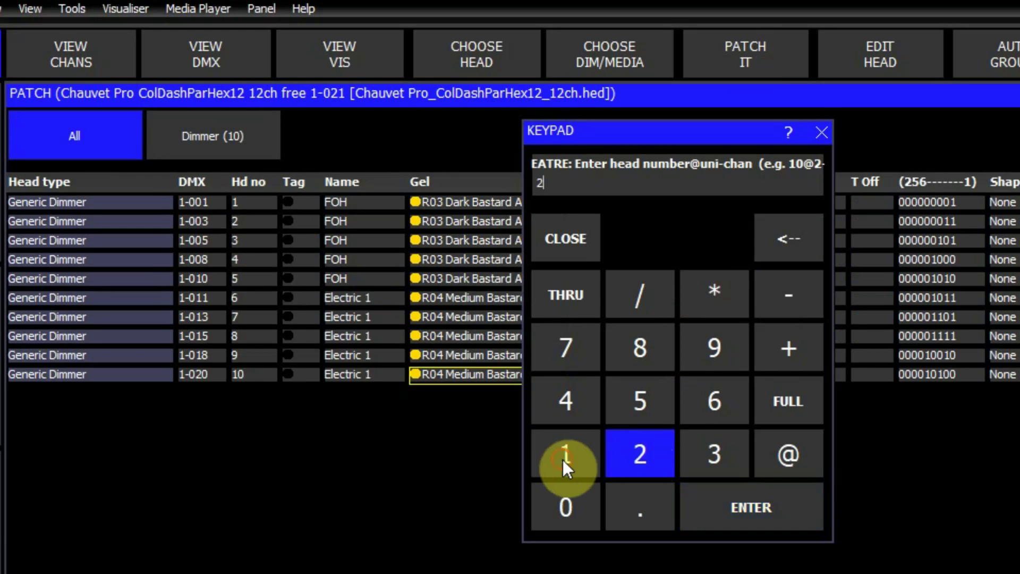
left_click(563, 296)
left_click(642, 462)
left_click(566, 401)
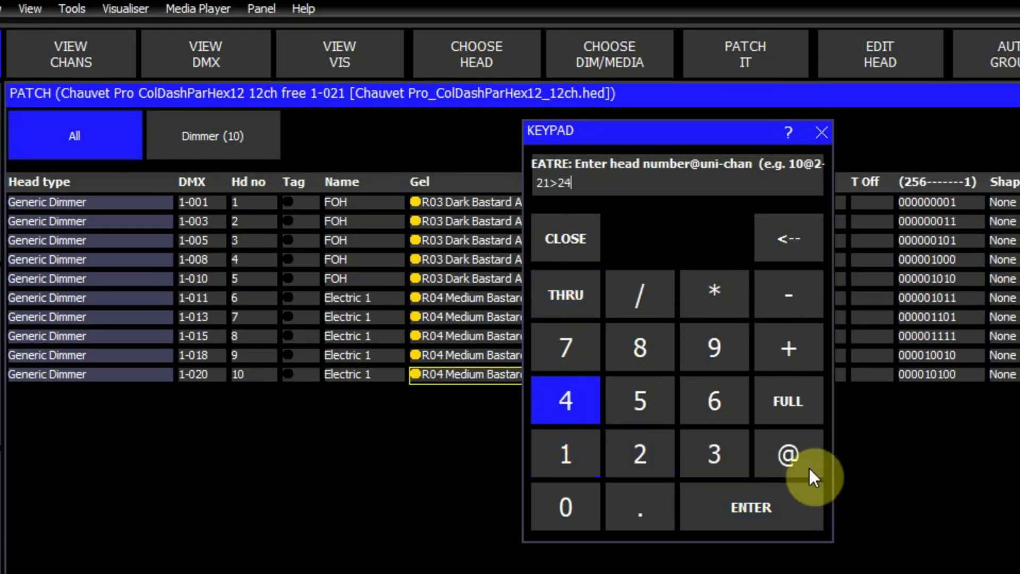
left_click(799, 454)
left_click(554, 455)
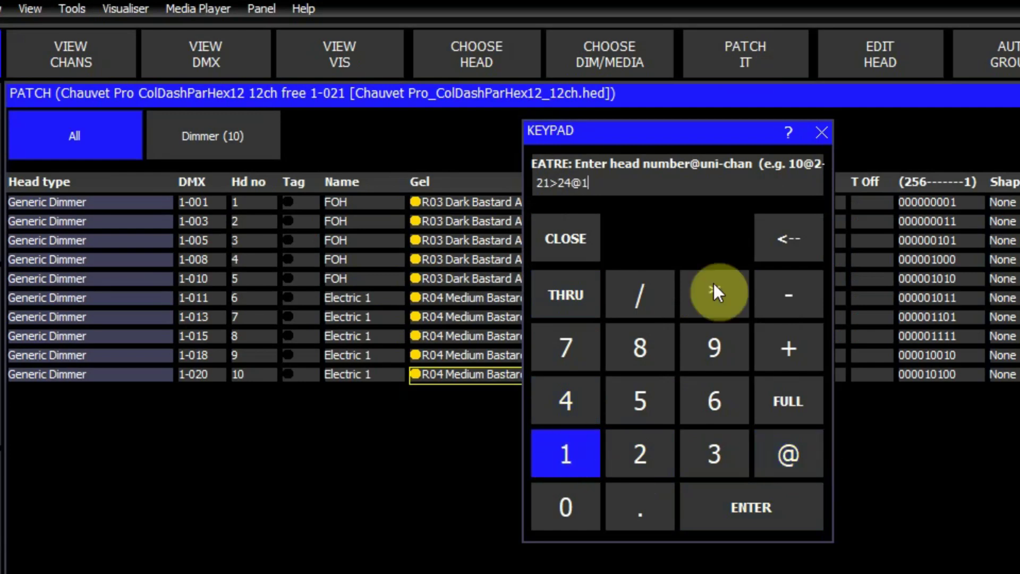
left_click(776, 313)
left_click(556, 396)
left_click(565, 521)
left_click(771, 508)
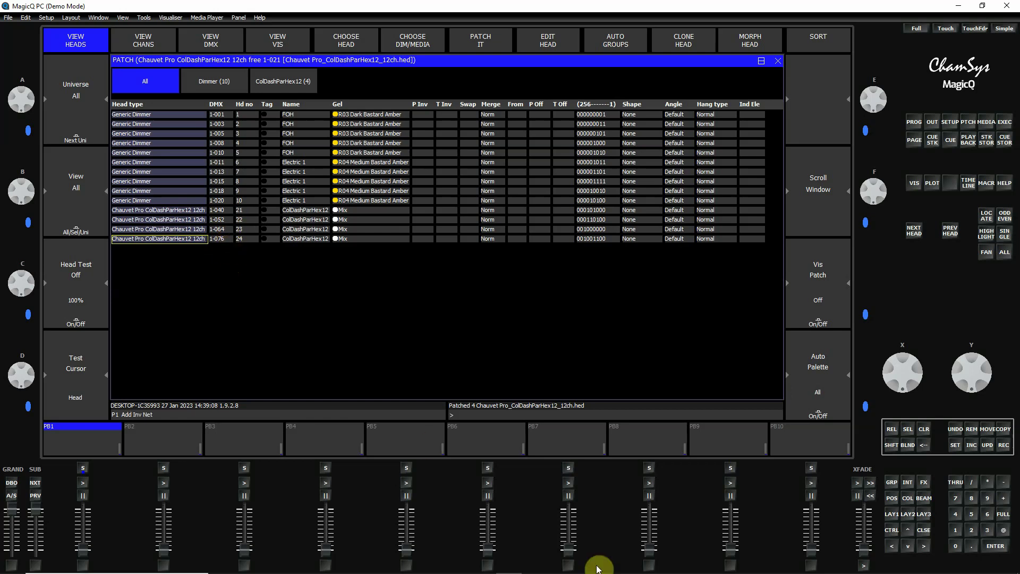
Compare the Colordash addresses with the PDF plot in Acrobat Reader and remove heads 21 to 24 from the MagicQ patch
left_click(713, 558)
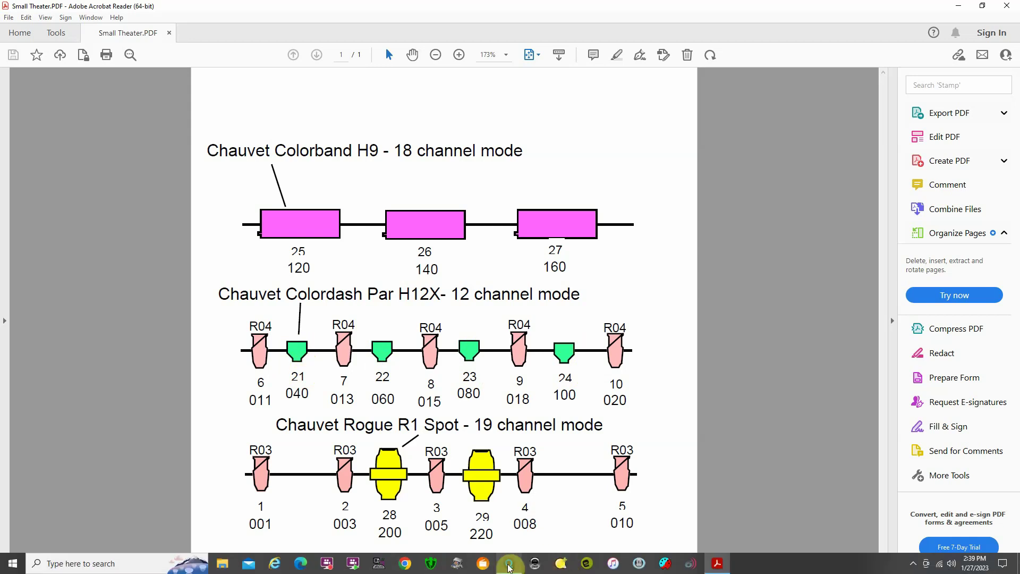
left_click(543, 562)
left_click_drag(183, 214, 193, 239)
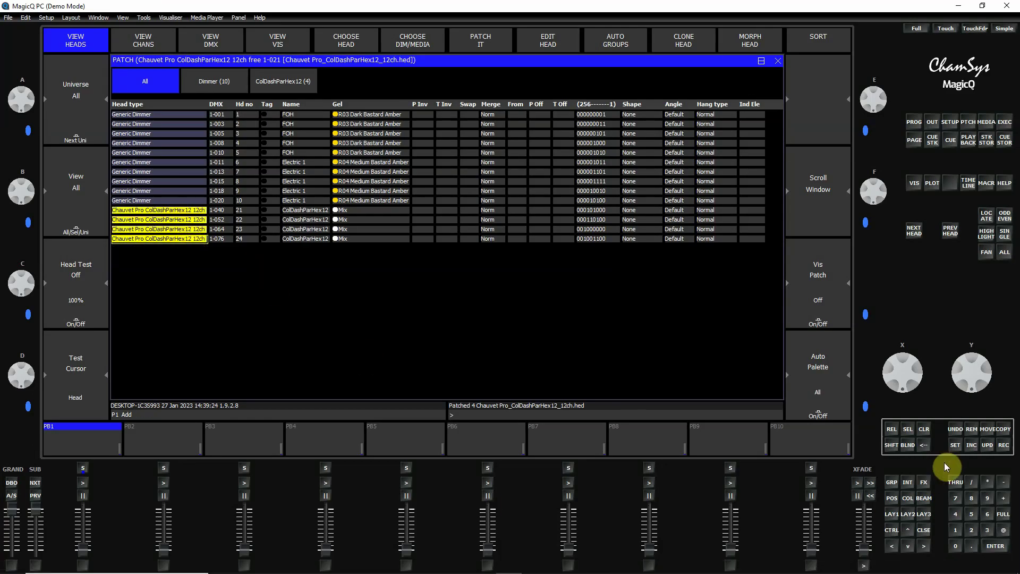
left_click(981, 434)
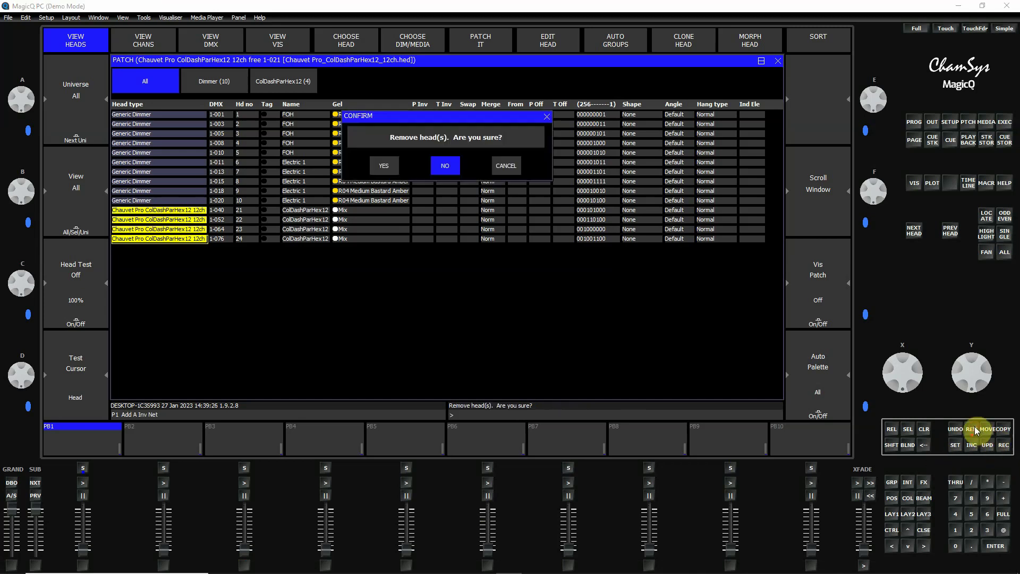
key("Return")
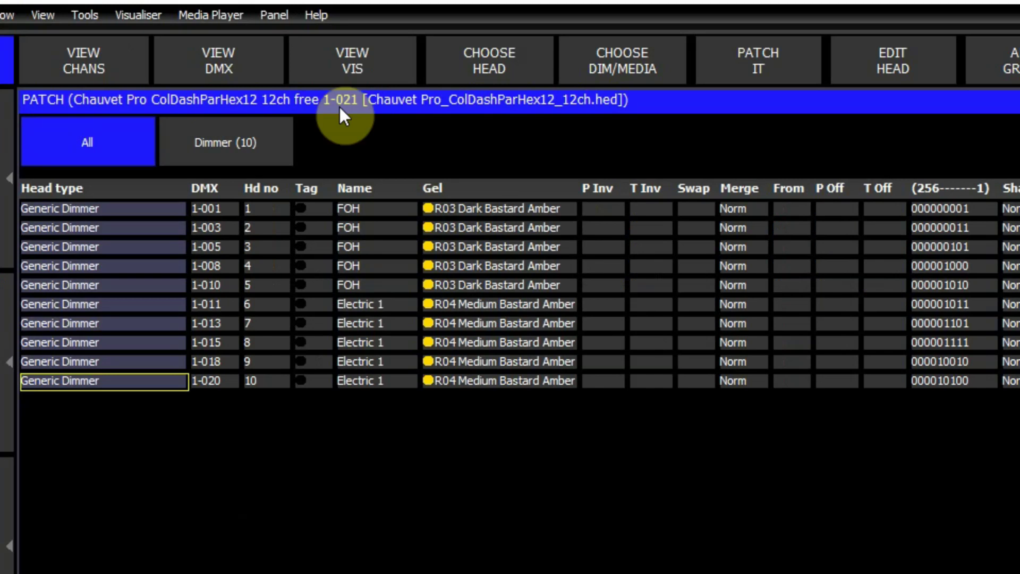
Patch the ColDashParHex12 fixtures as heads 21 through 24 in universe 1 from channel 40, spaced 20 channels apart
left_click(766, 50)
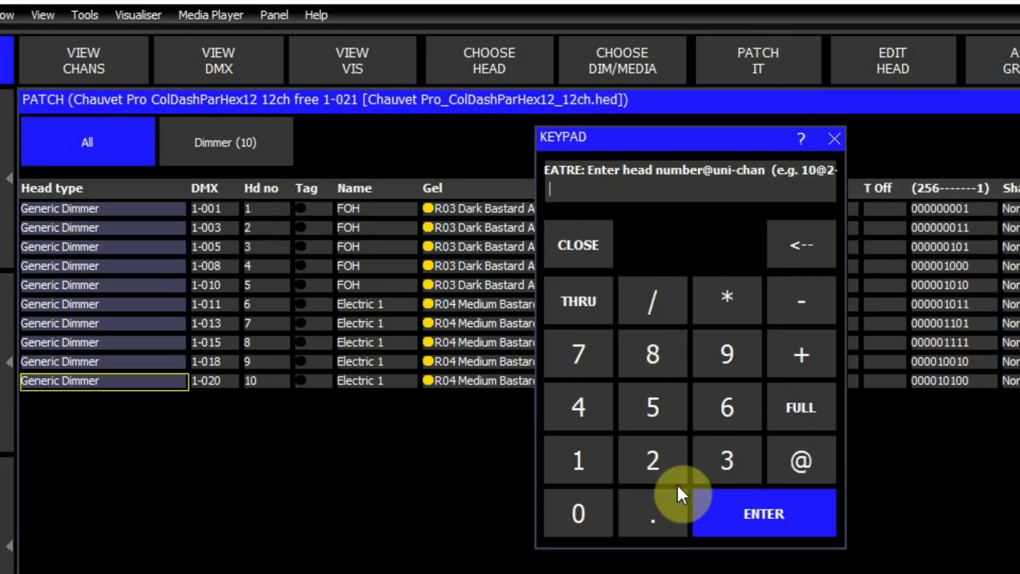
left_click(650, 462)
left_click(566, 460)
left_click(566, 301)
left_click(652, 459)
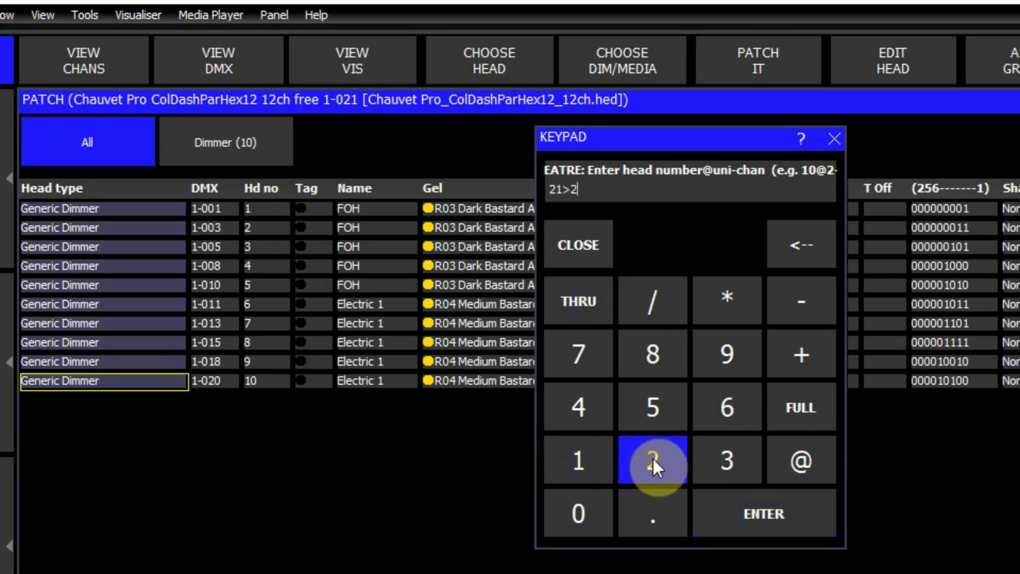
left_click(575, 406)
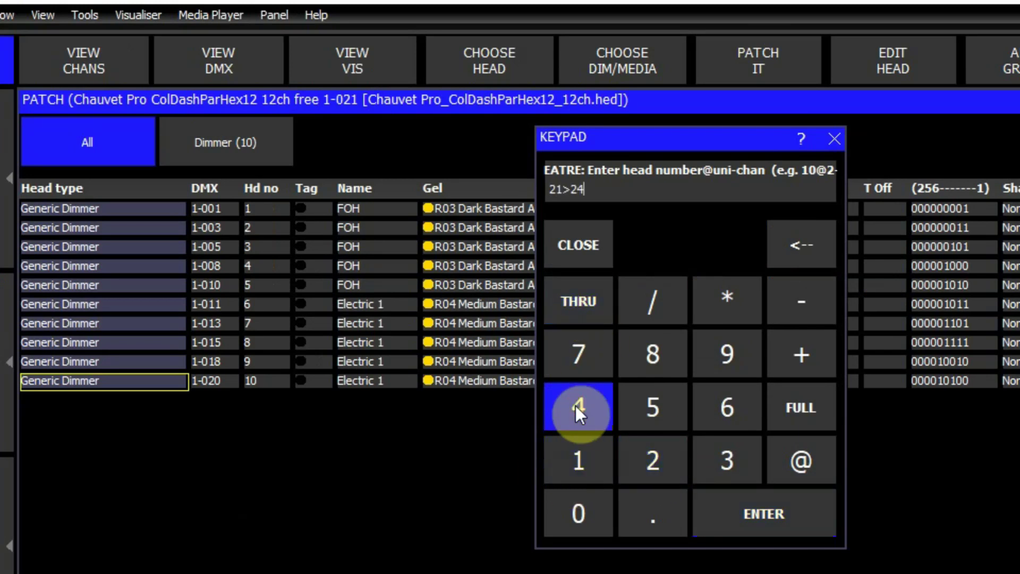
left_click(804, 460)
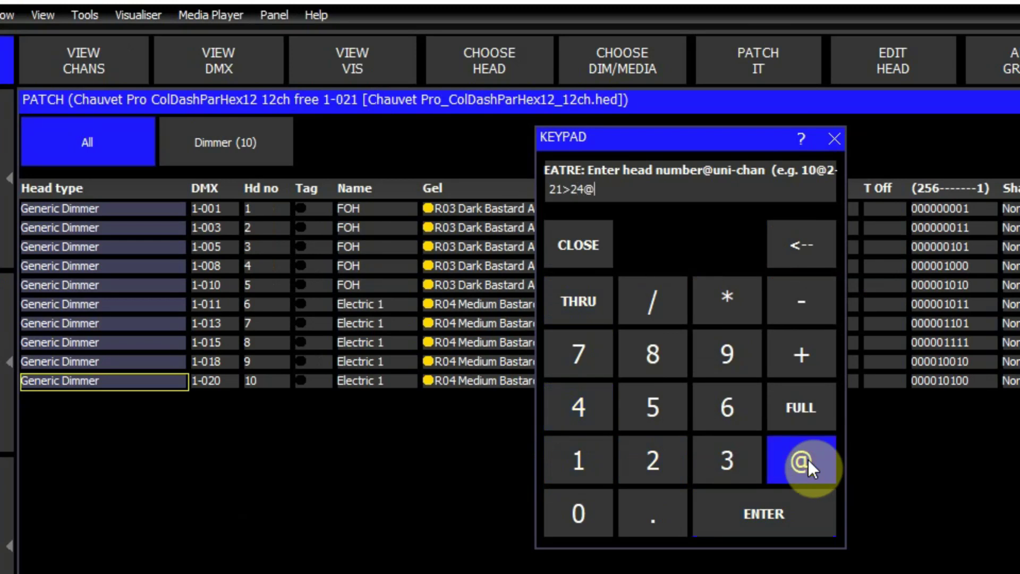
left_click(586, 460)
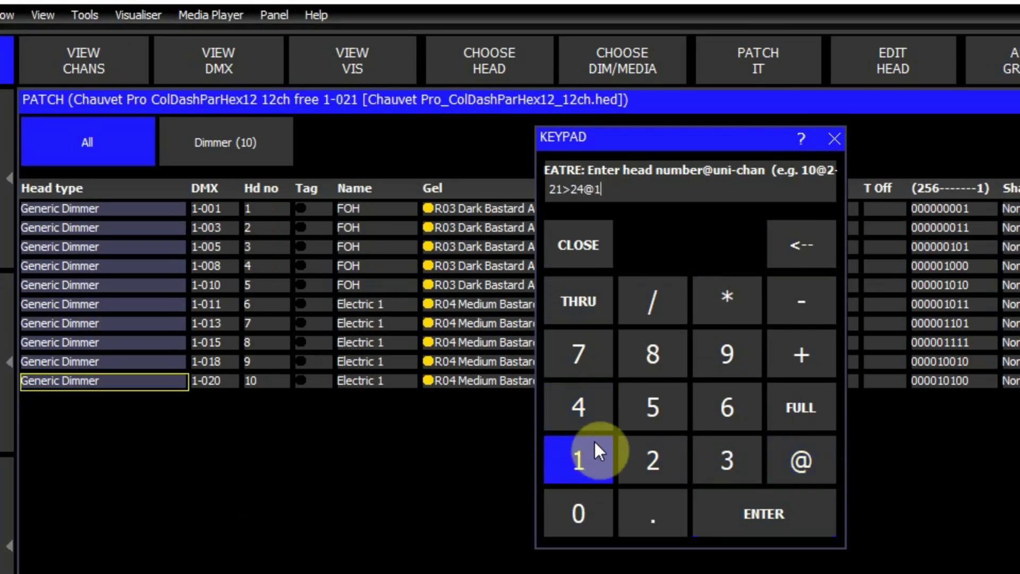
left_click(800, 302)
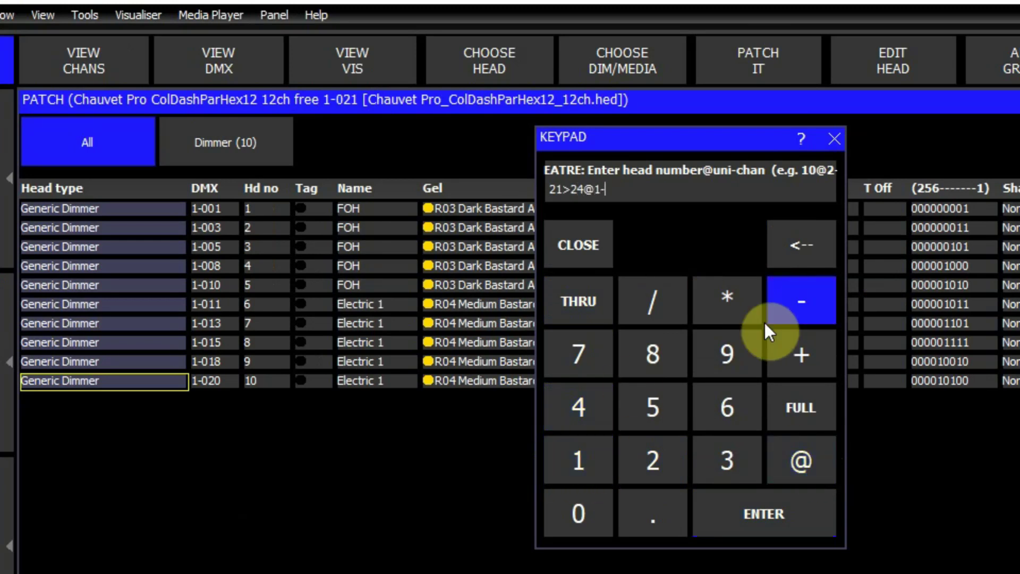
left_click(583, 415)
left_click(566, 510)
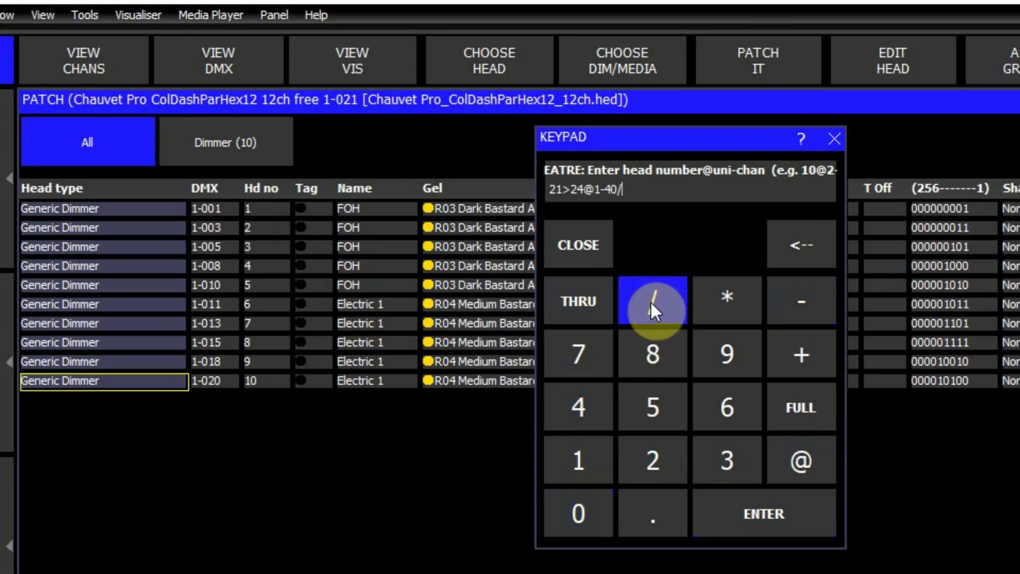
left_click(651, 301)
left_click(642, 466)
left_click(578, 515)
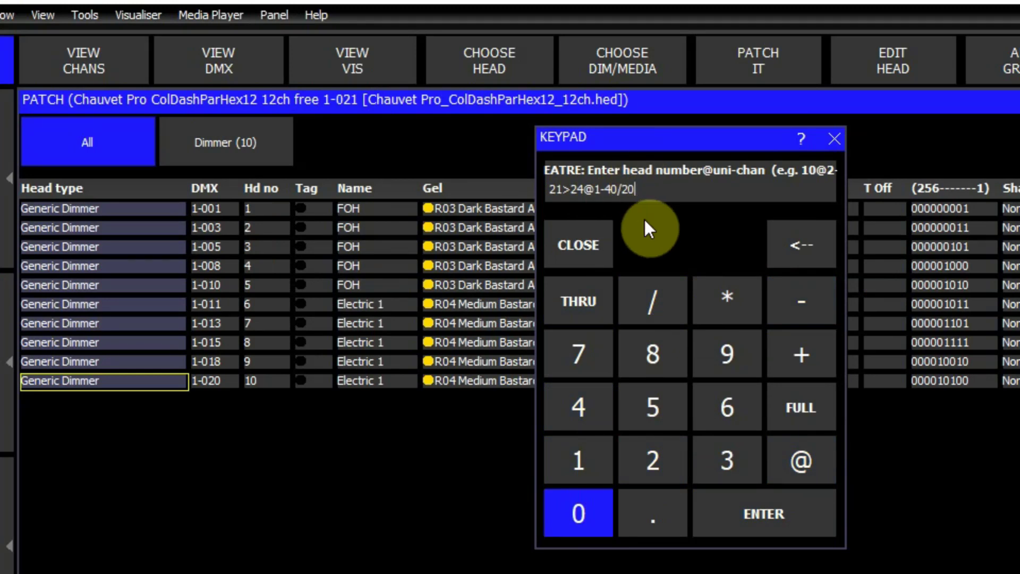
left_click(788, 517)
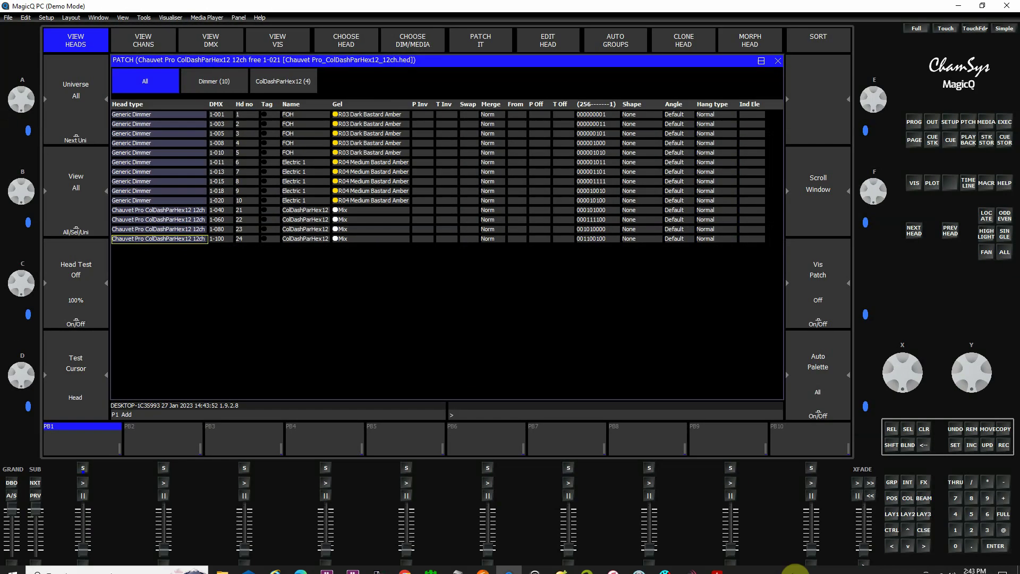
Check the Colorband H9 mode on the PDF plot and choose the Chauvet DJ COLORband H9 USB in 18ch mode in MagicQ
left_click(716, 569)
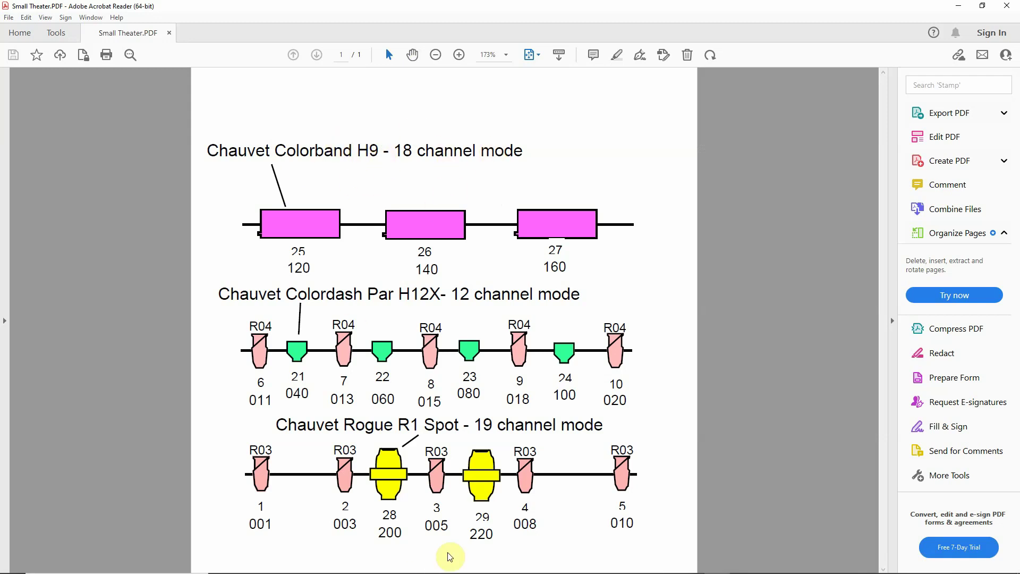
left_click(529, 566)
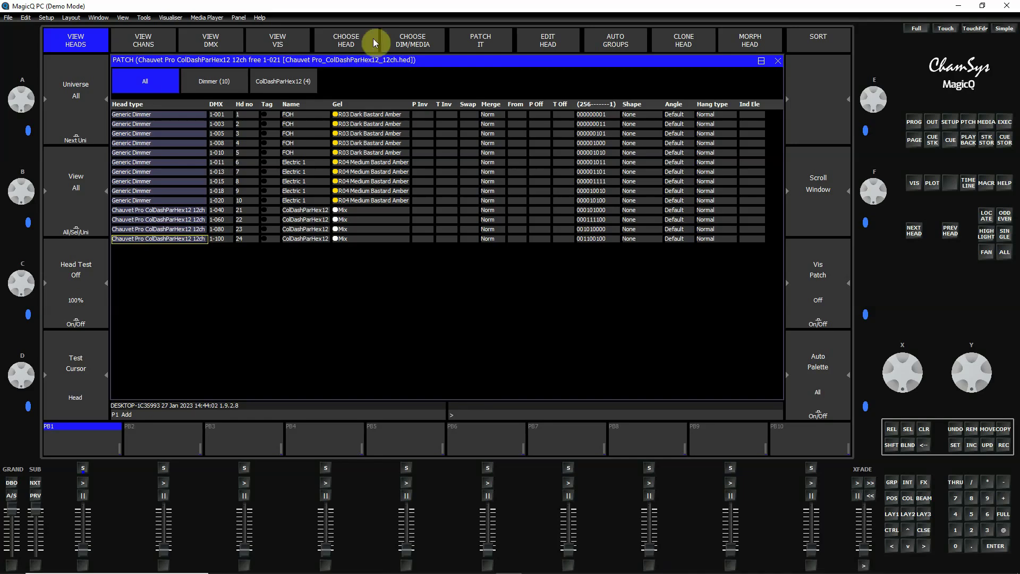
left_click(346, 41)
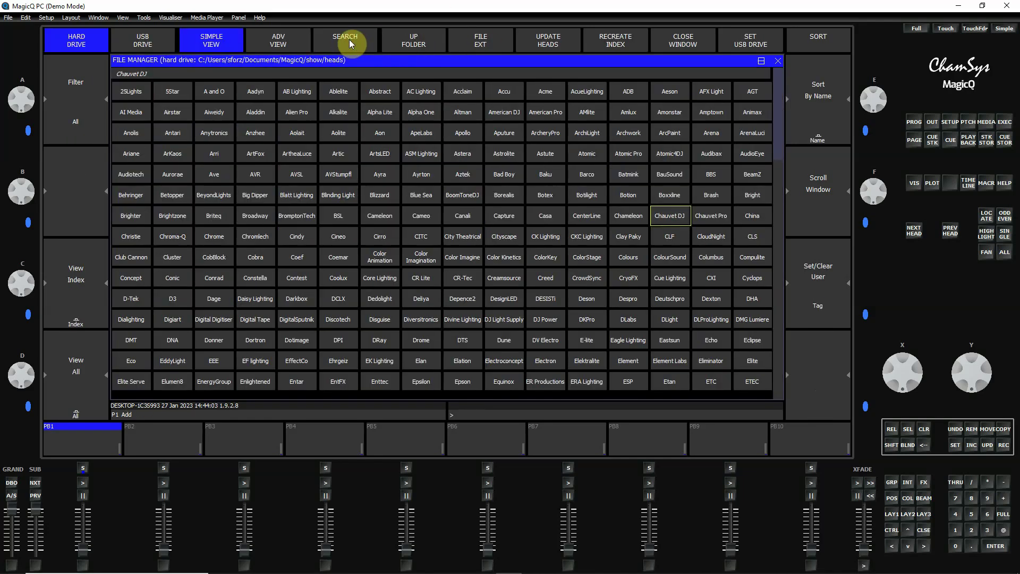
left_click(682, 225)
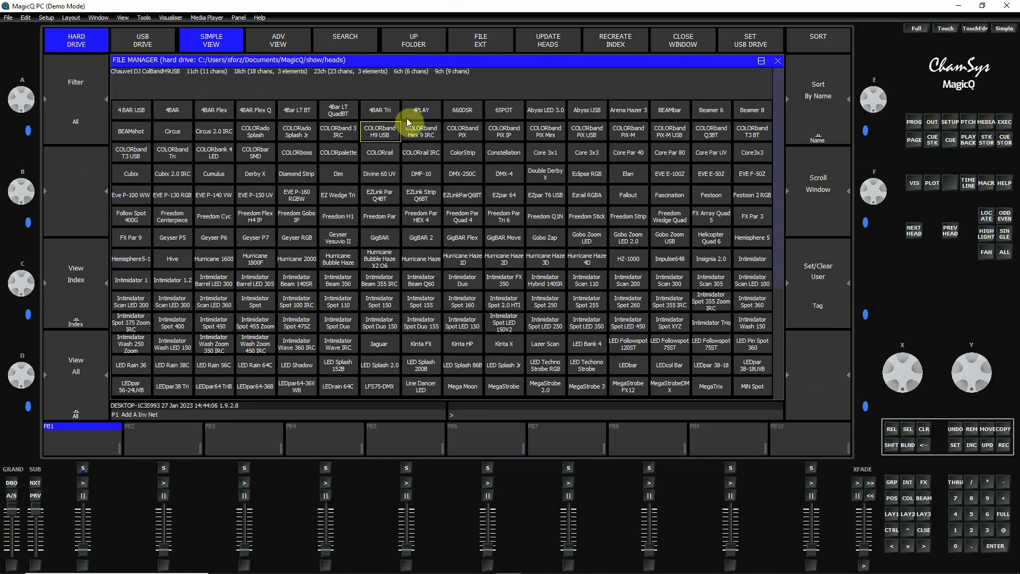
left_click(381, 133)
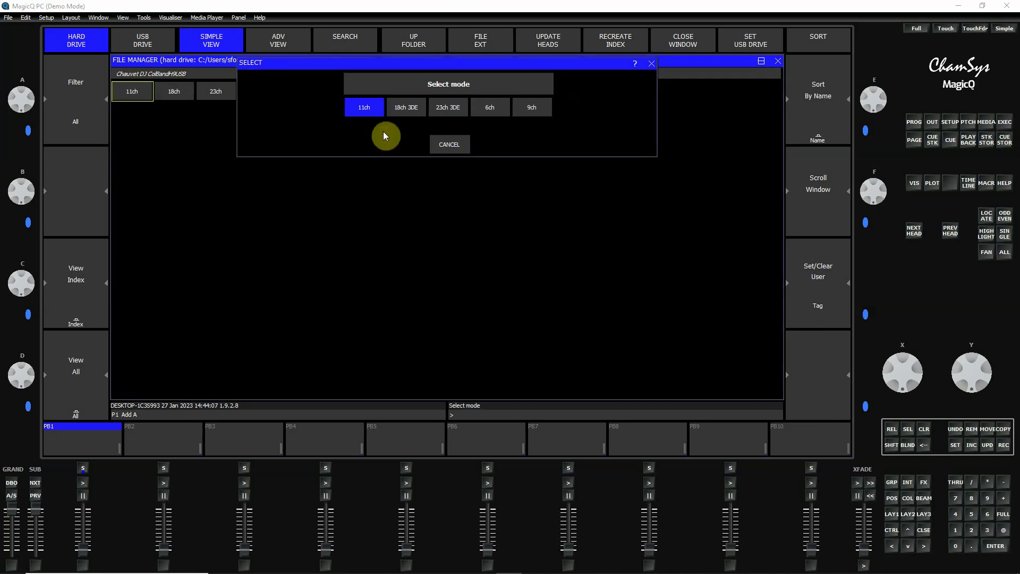
left_click(408, 107)
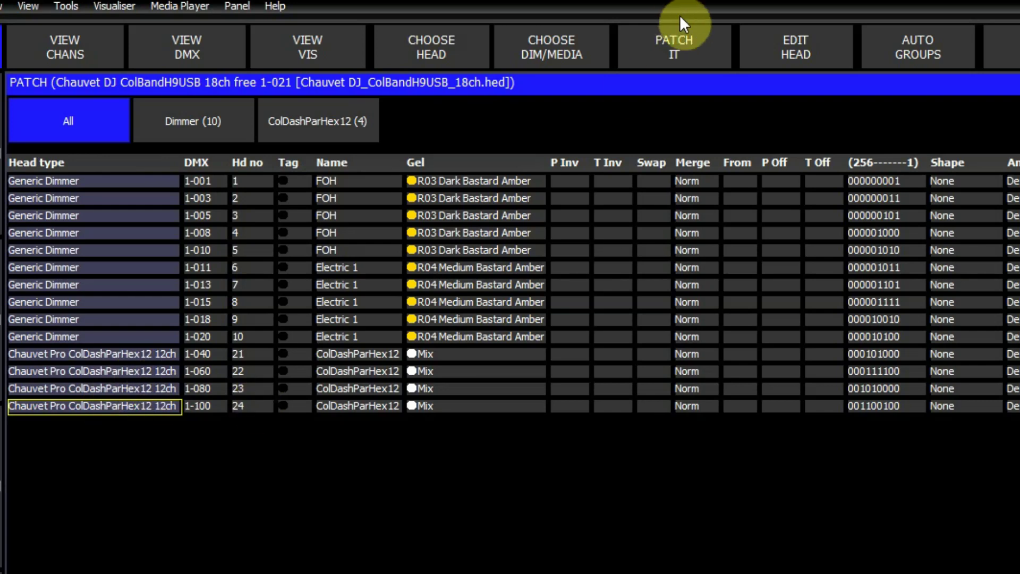
Patch the ColBandH9USB fixtures as heads 25 through 27 in universe 1 from channel 120, spaced 20 channels apart
left_click(681, 42)
left_click(584, 419)
left_click(589, 373)
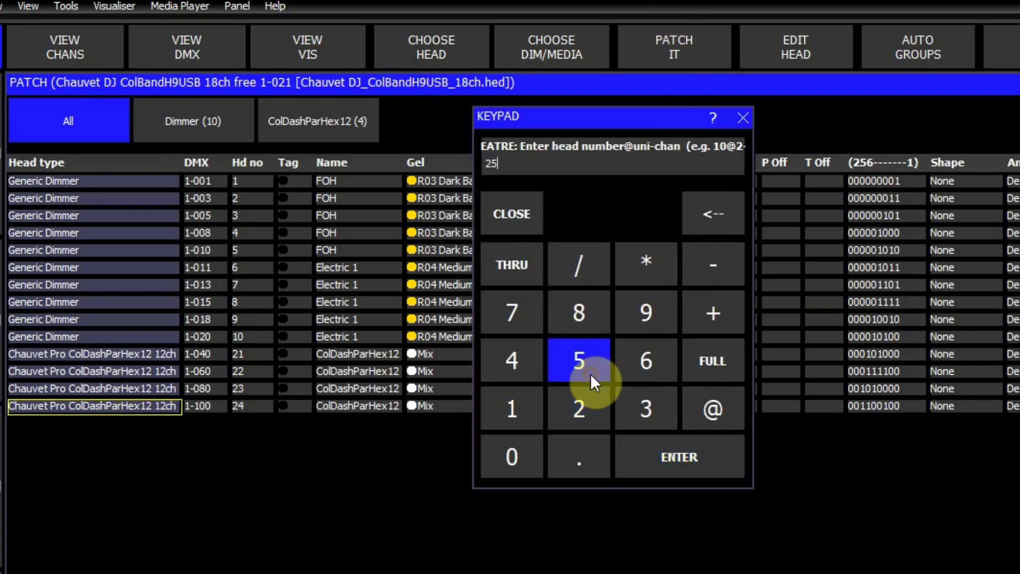
left_click(518, 262)
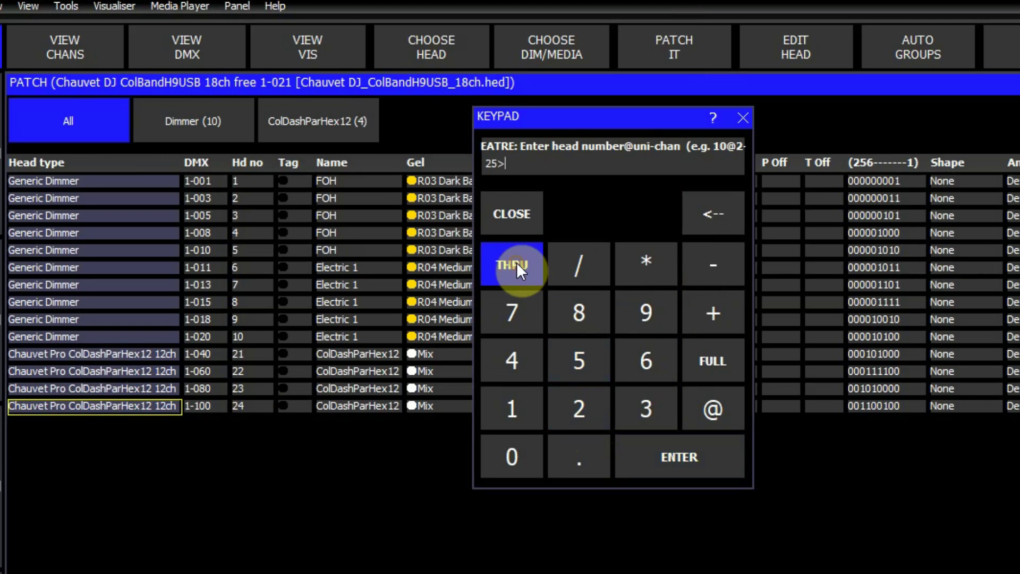
left_click(577, 408)
left_click(511, 313)
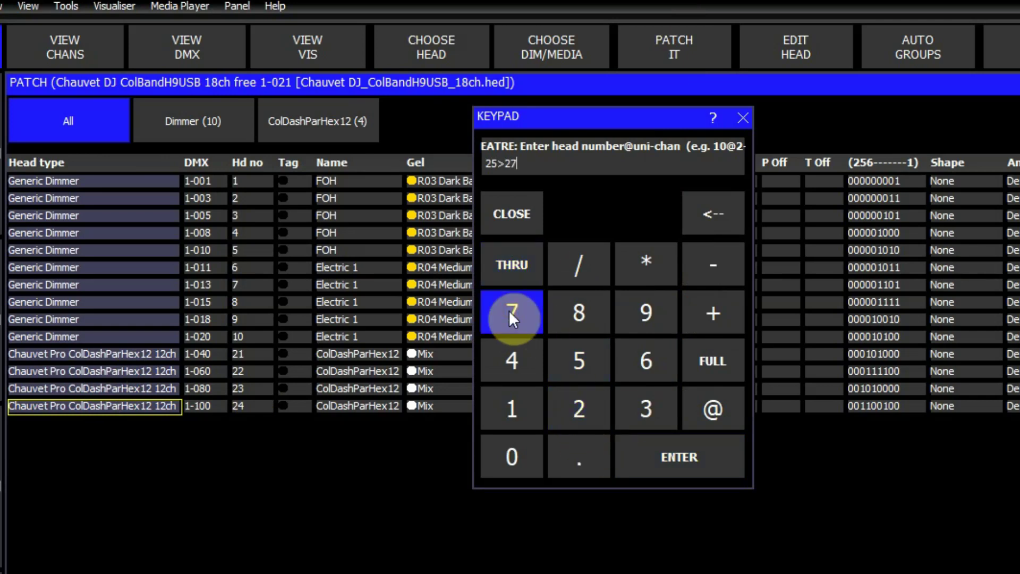
left_click(709, 411)
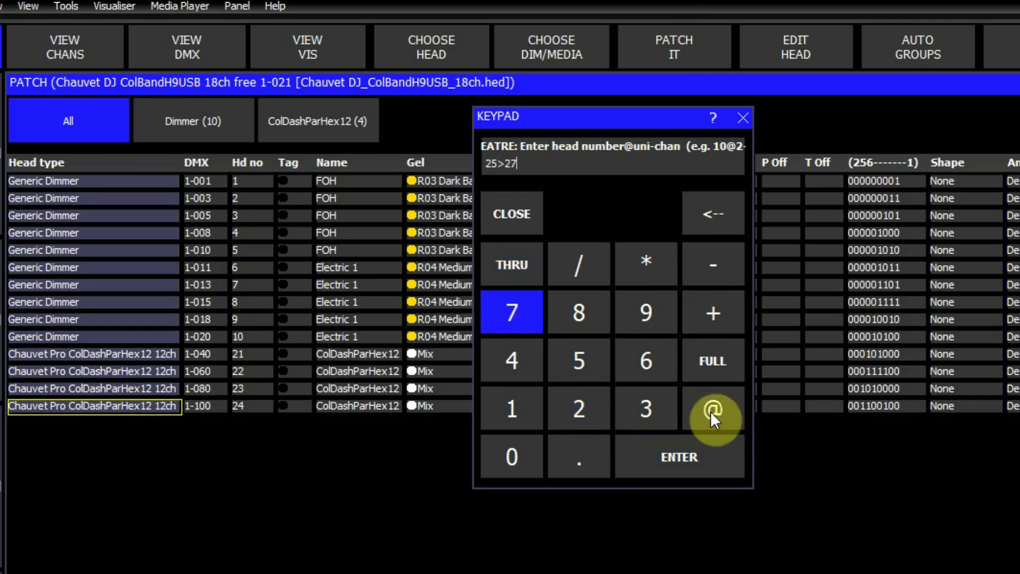
left_click(521, 409)
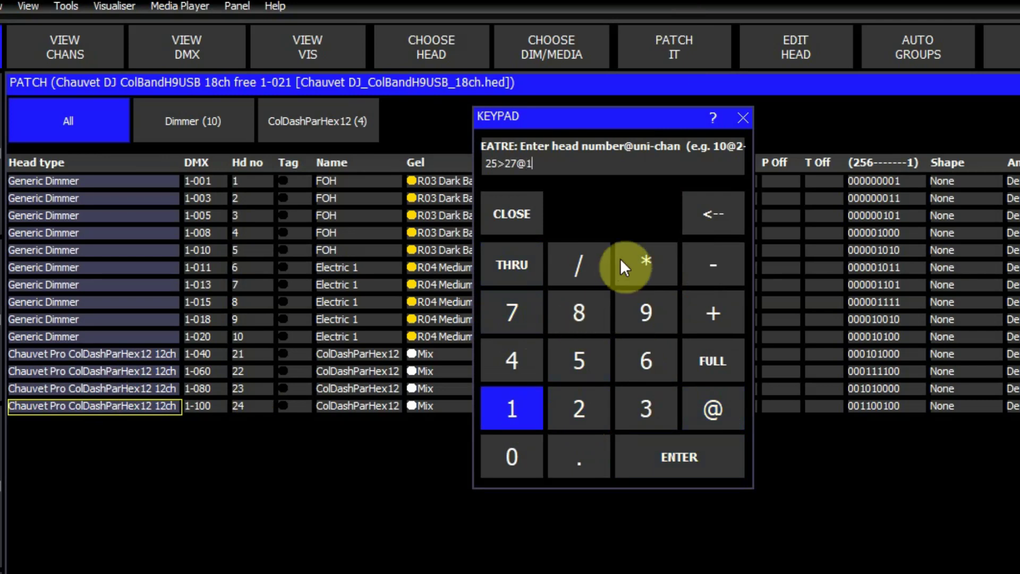
left_click(718, 270)
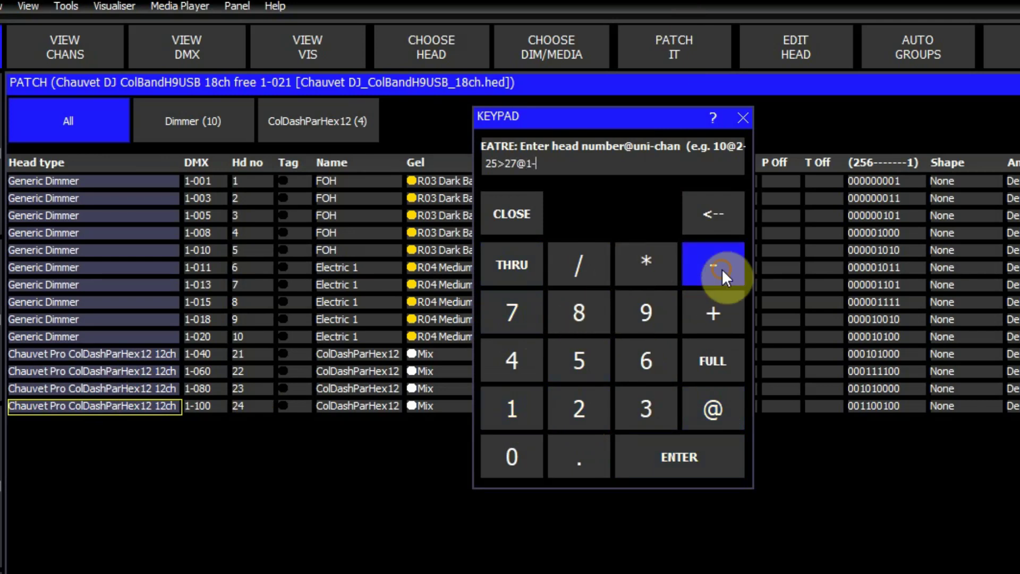
left_click(510, 415)
left_click(579, 409)
left_click(507, 460)
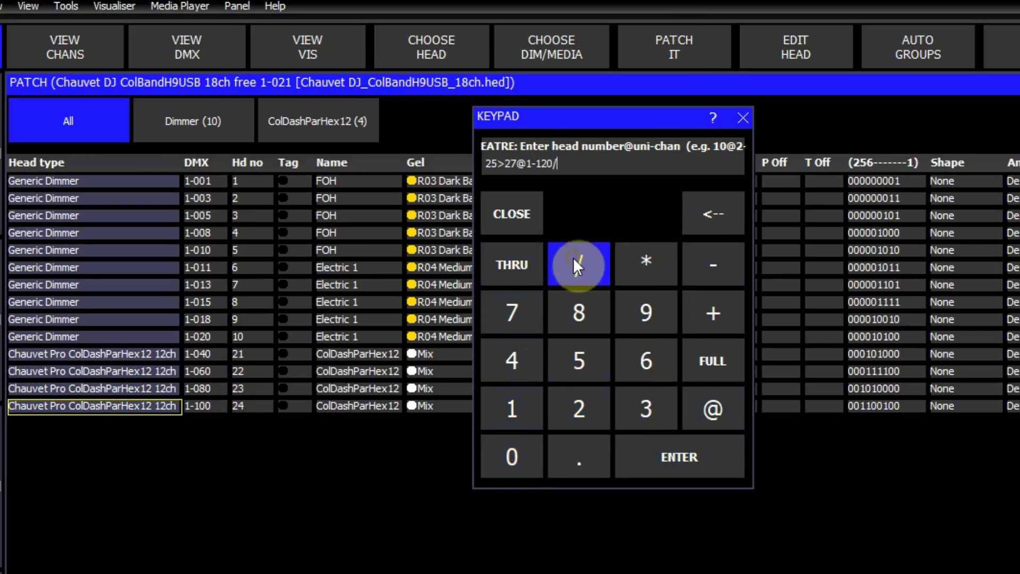
left_click(585, 406)
left_click(512, 463)
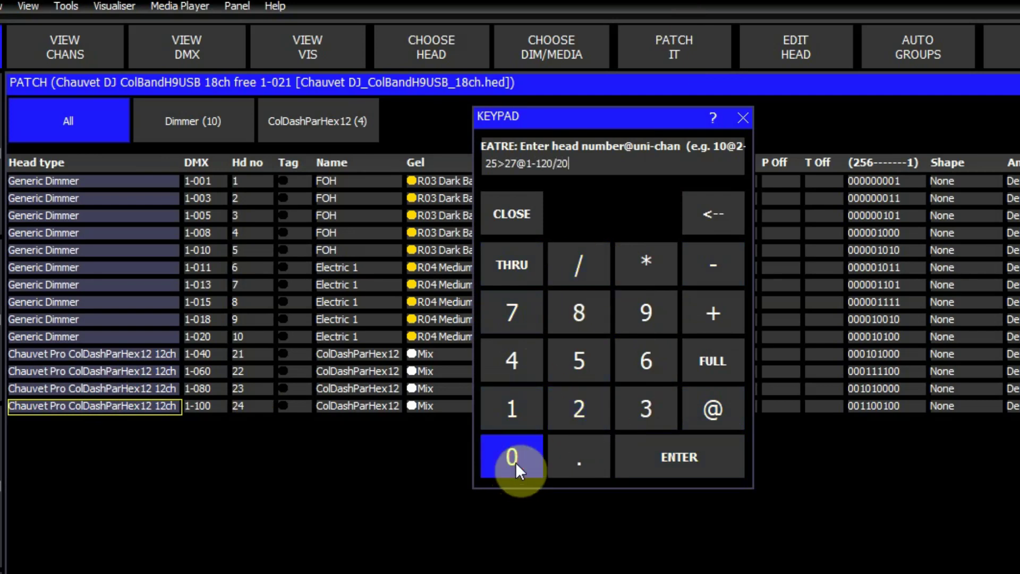
left_click(683, 458)
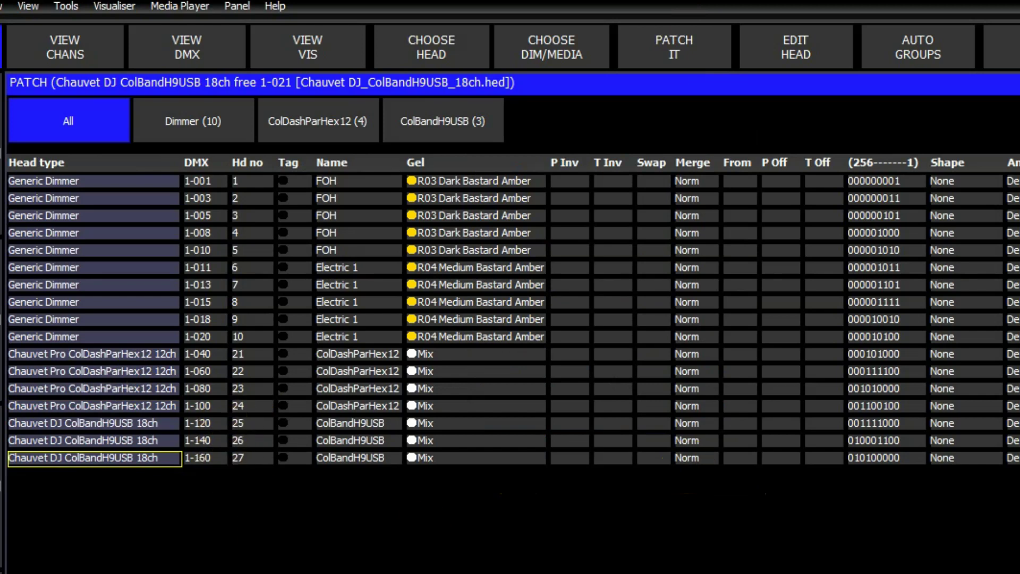
Check the Rogue R1 Spot mode on the PDF plot and choose the Chauvet Pro Rogue R1 Beam in 19ch mode in MagicQ
key("alt+Tab")
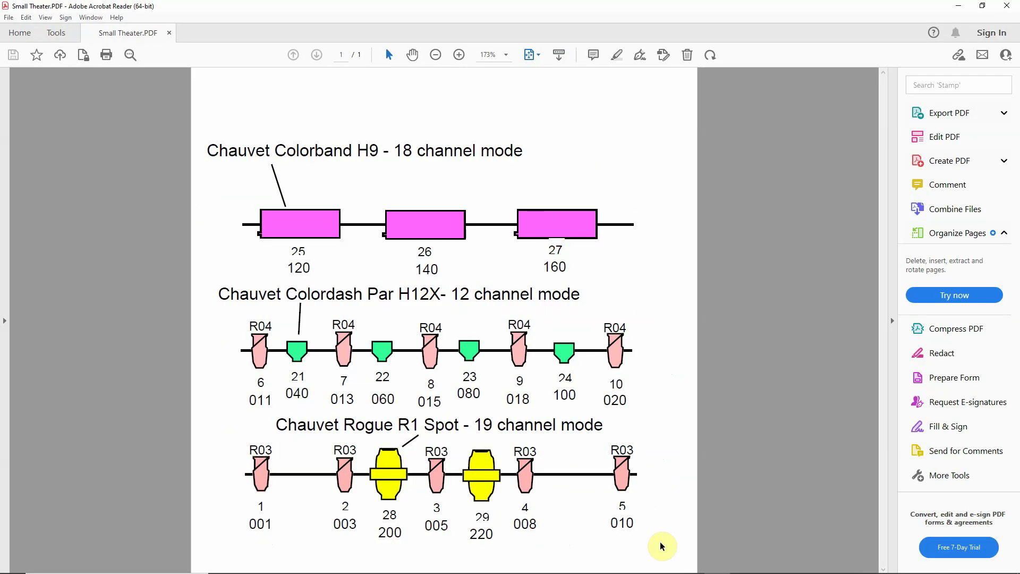
key("alt+Tab")
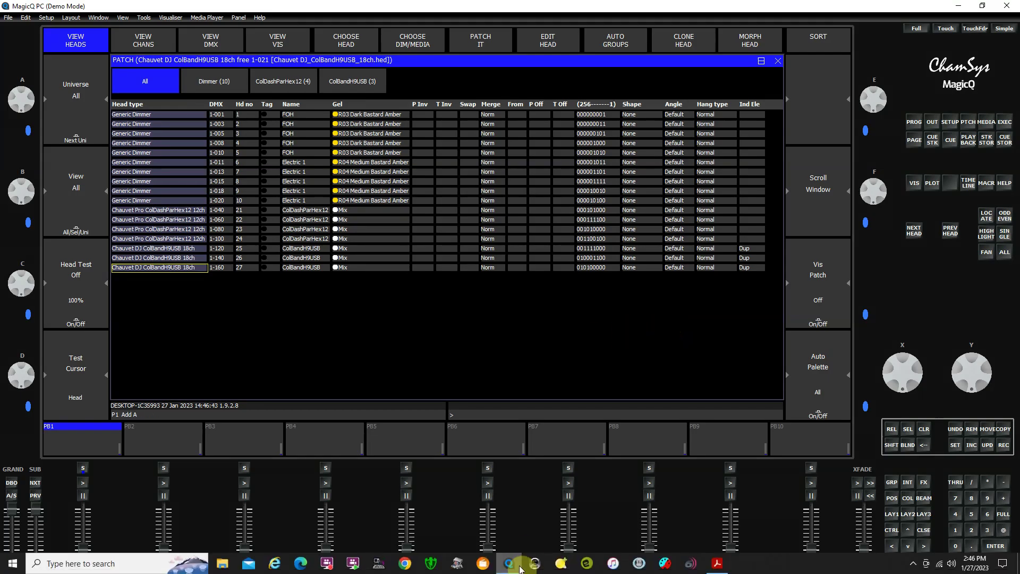
left_click(716, 567)
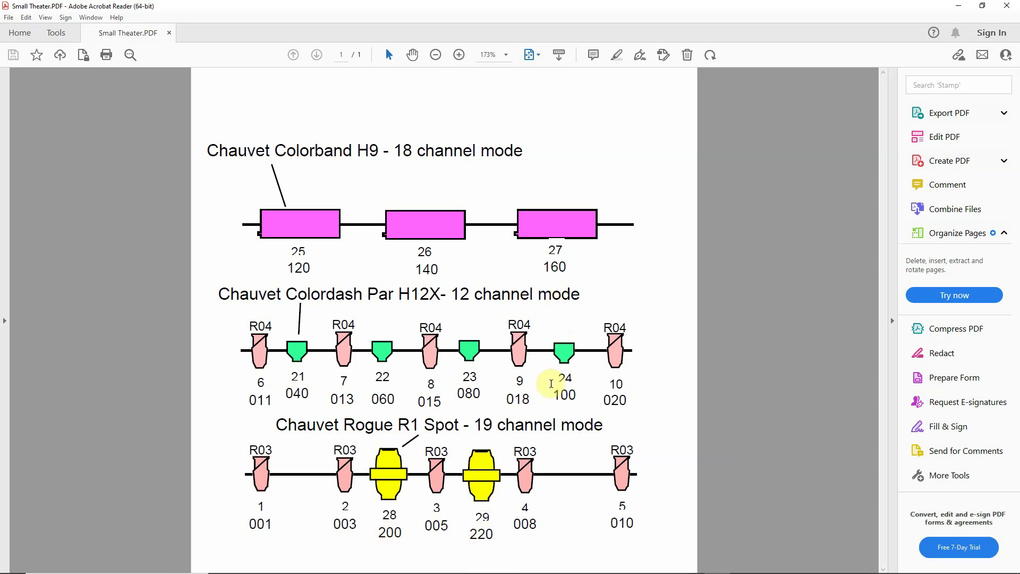
mouse_move(494, 571)
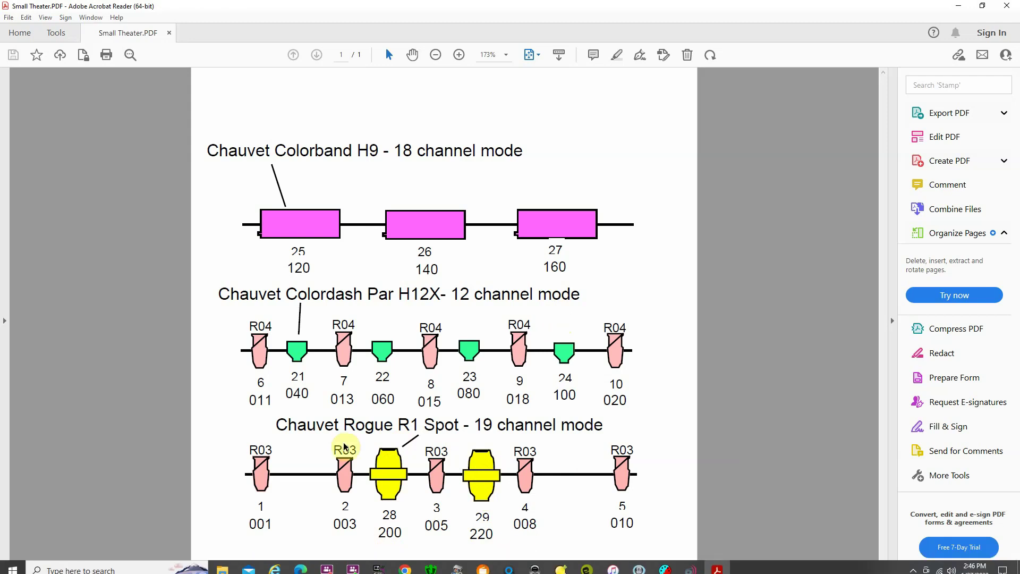
left_click(509, 564)
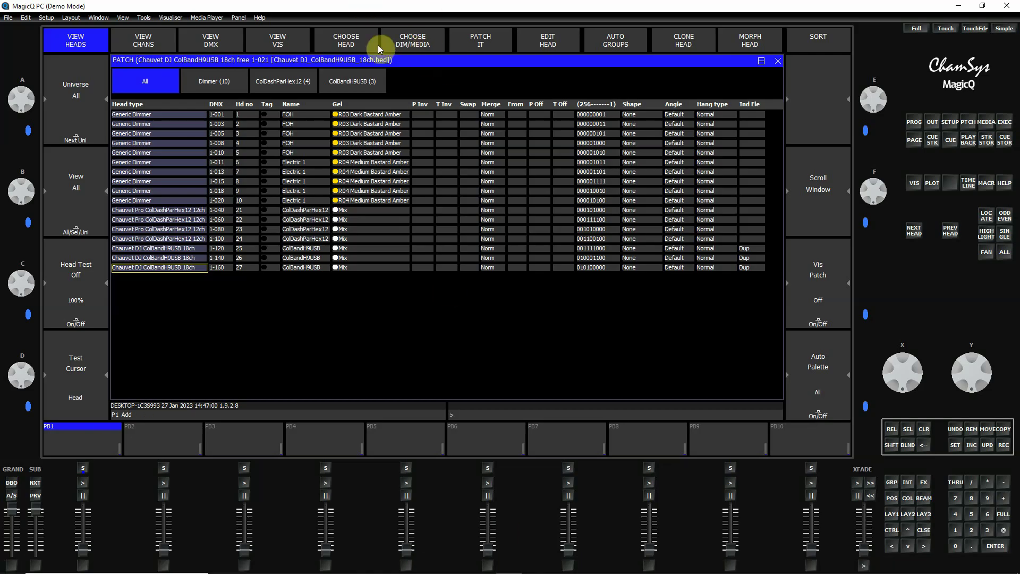
left_click(348, 42)
left_click(710, 215)
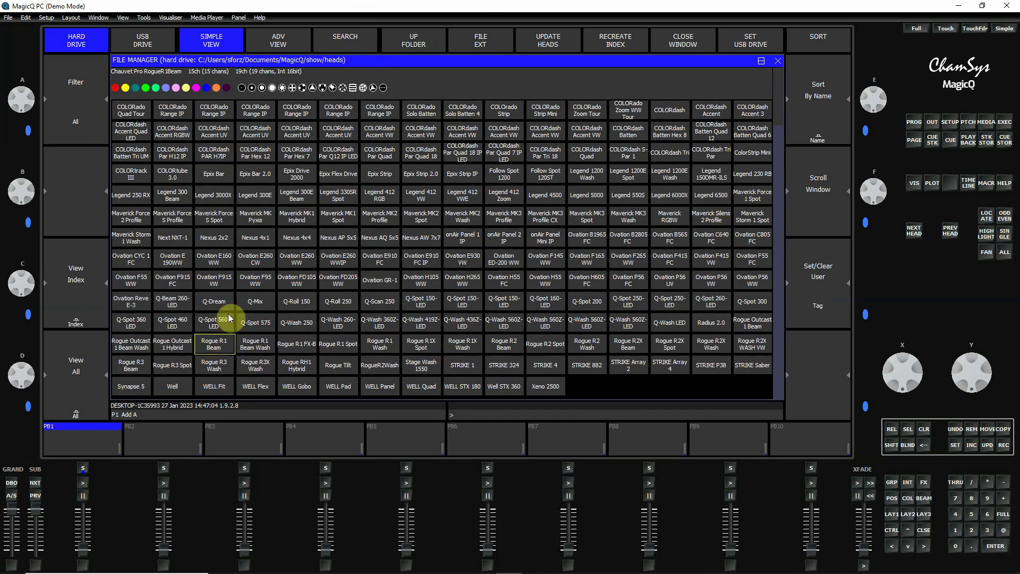
left_click(215, 344)
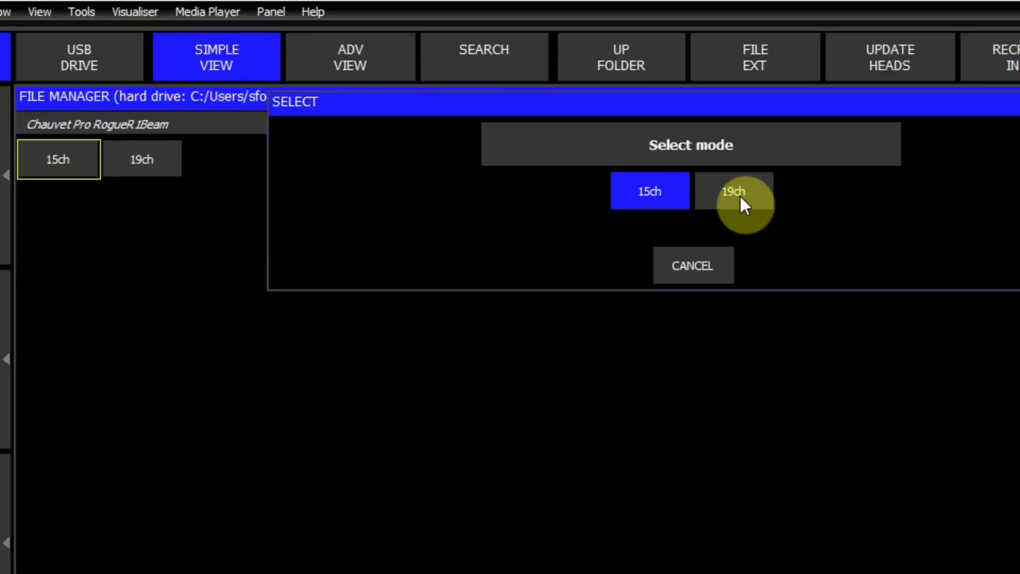
left_click(759, 191)
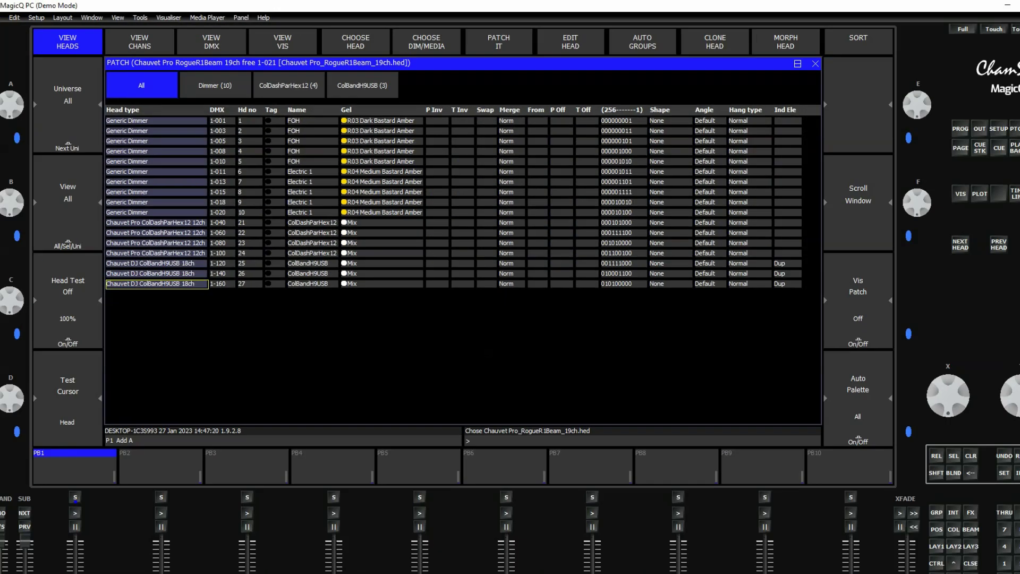
Check the Rogue R1 head numbers on the PDF plot and begin the patch entry in MagicQ for heads 28 through 29 in universe 1
key("alt+Tab")
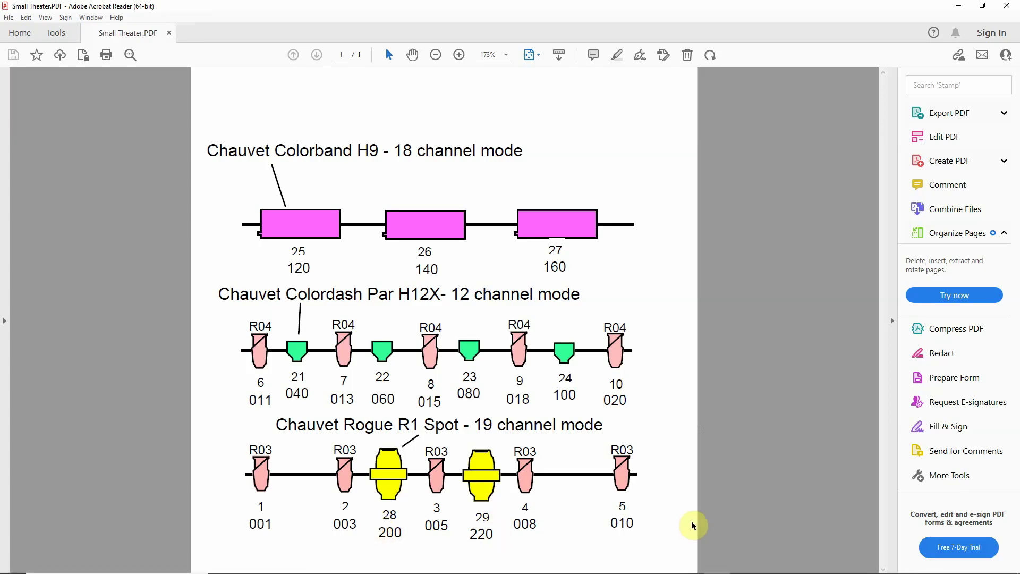
mouse_move(690, 572)
left_click(508, 563)
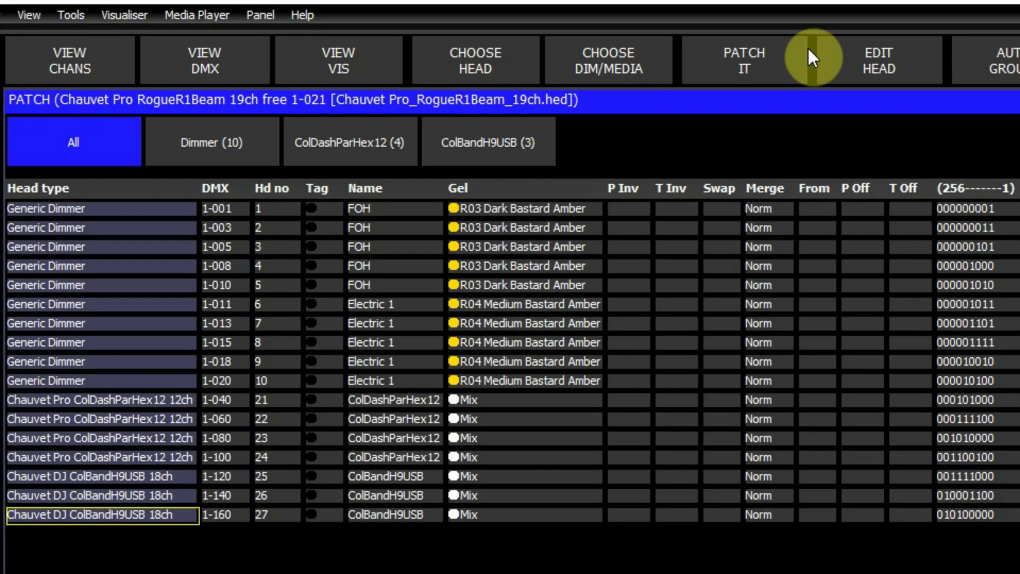
left_click(744, 59)
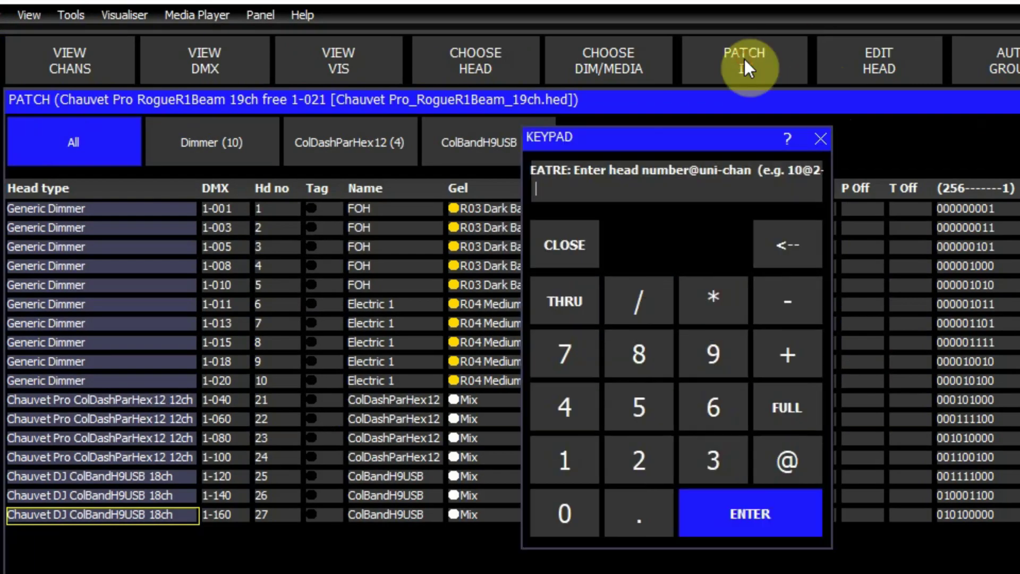
left_click(636, 467)
left_click(639, 353)
left_click(572, 304)
left_click(637, 460)
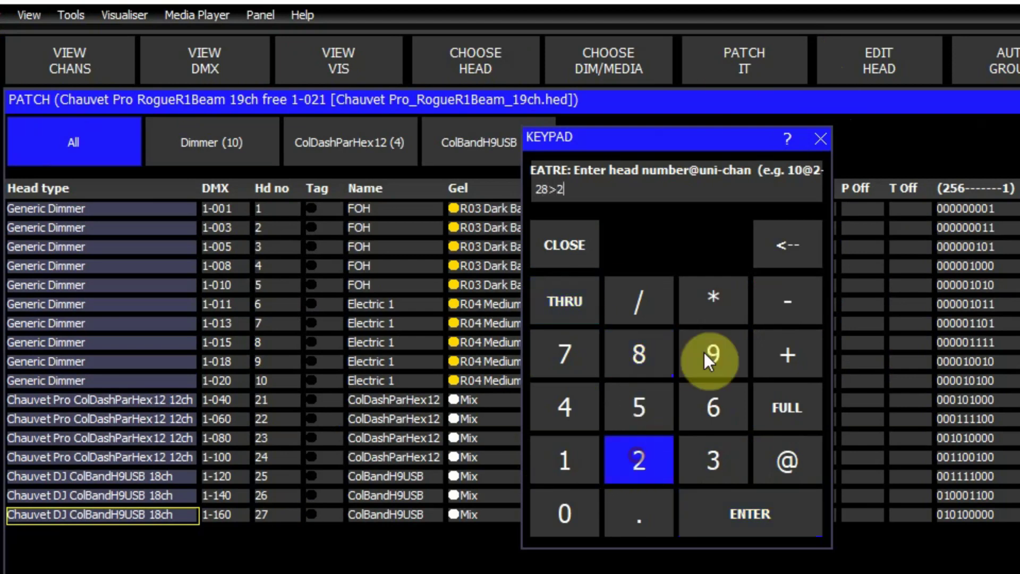
left_click(717, 352)
left_click(789, 460)
left_click(562, 454)
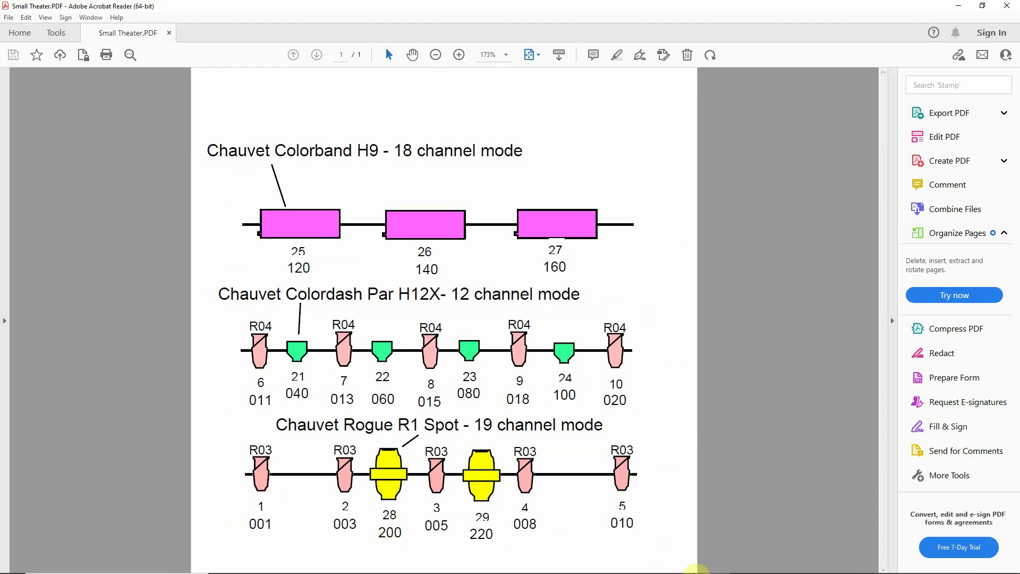
Return to MagicQ and complete the Rogue R1 Beam patch at channel 200, spaced 20 channels apart
left_click(505, 570)
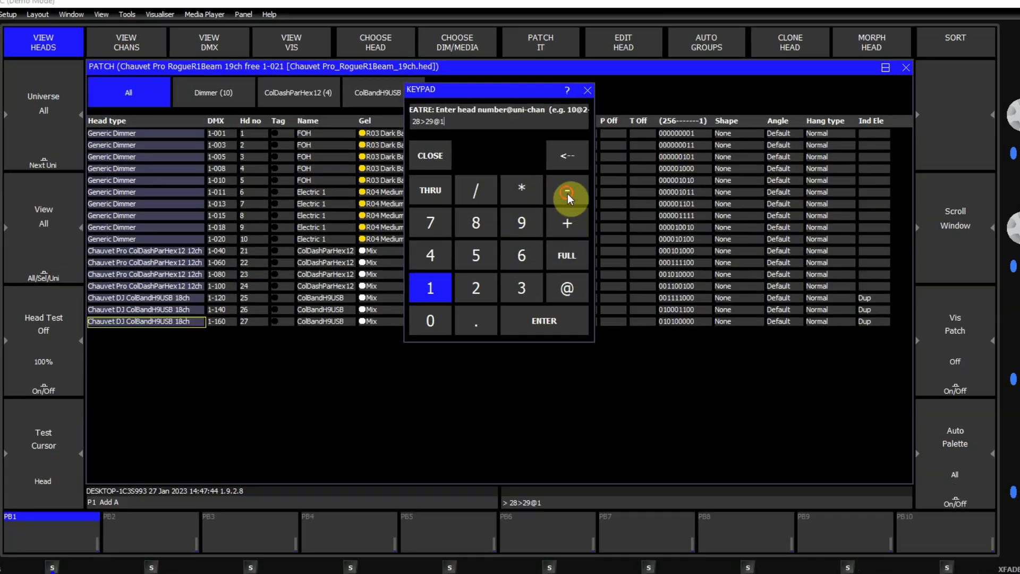
left_click(502, 160)
left_click(428, 240)
left_click(565, 500)
left_click(565, 500)
left_click(635, 286)
left_click(635, 446)
left_click(565, 500)
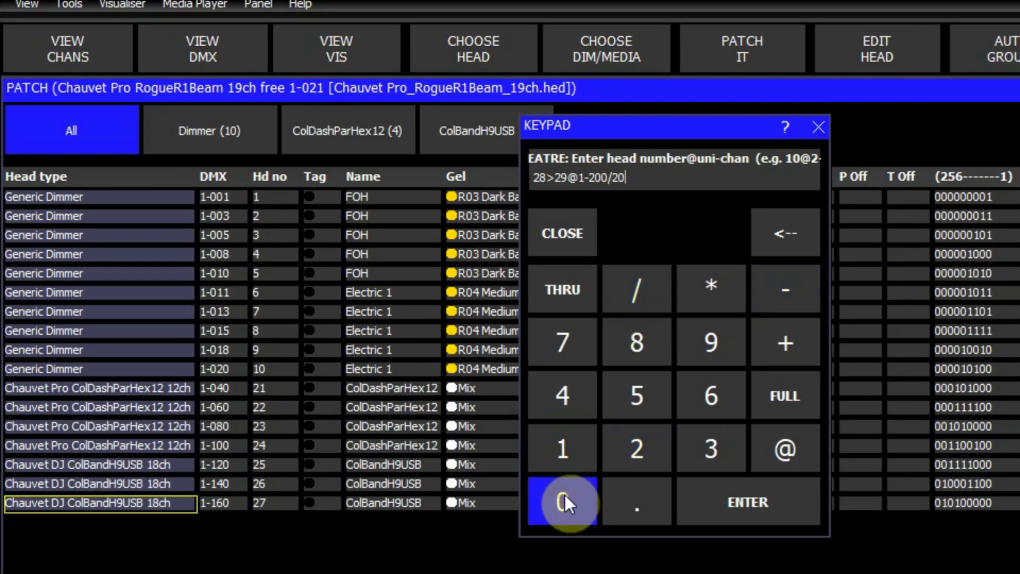
left_click(759, 505)
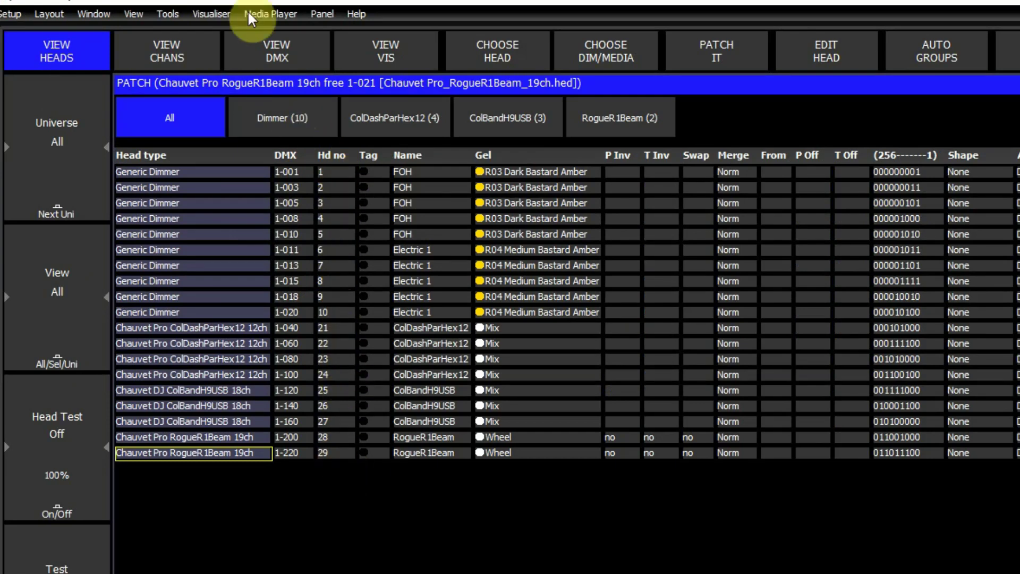
Examine the universe 1 patch by individual channel, starting with the FOH and Electric 1 dimmers at channel 1
left_click(175, 48)
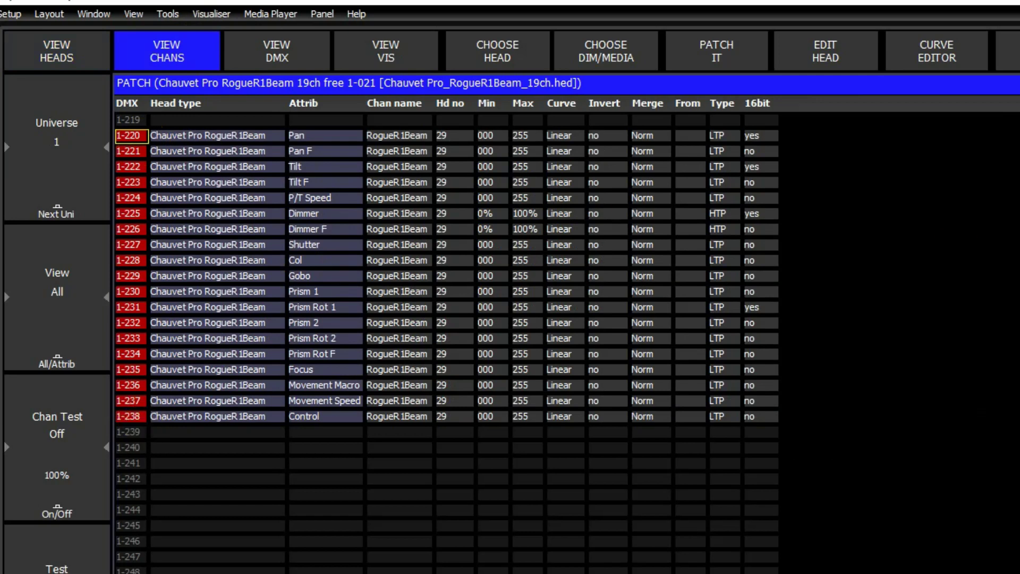
key("Home")
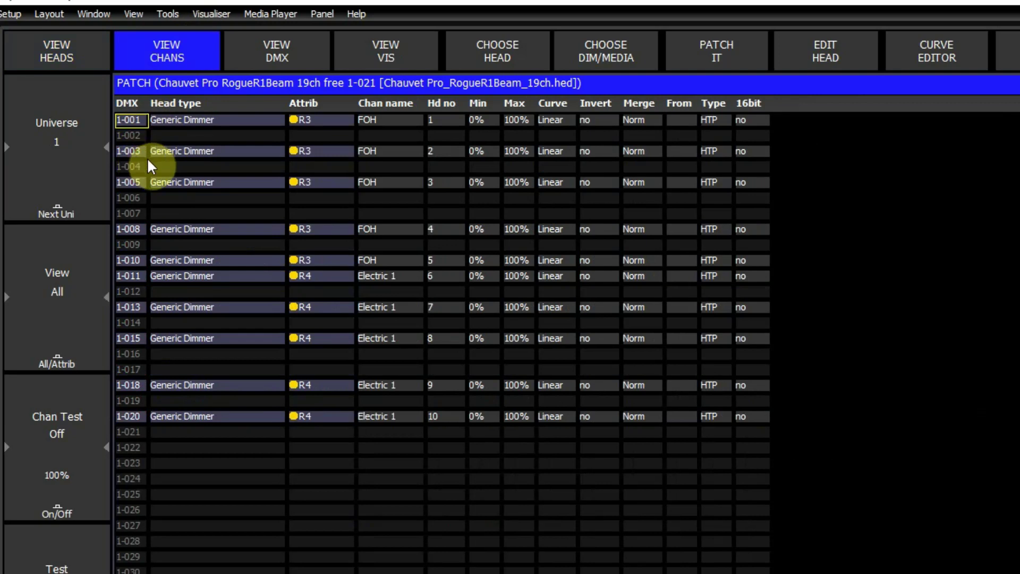
key("Down")
key("Down")
key("Down")
key("Down")
key("Down")
key("Down")
key("Down")
key("Down")
key("Down")
key("Down")
key("Down")
key("Down")
key("Down")
key("Down")
key("Down")
key("Down")
key("Down")
key("Down")
key("Down")
key("Down")
key("Down")
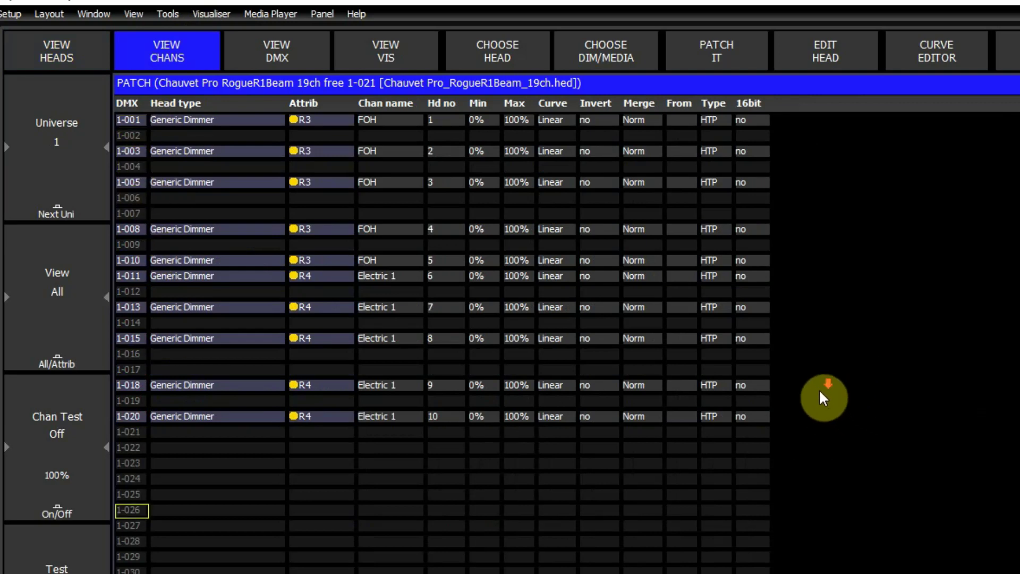
Review the channel attributes of the ColDashParHex12 heads 21 through 24, from channel 40 onward
scroll(820, 398, "down", 7)
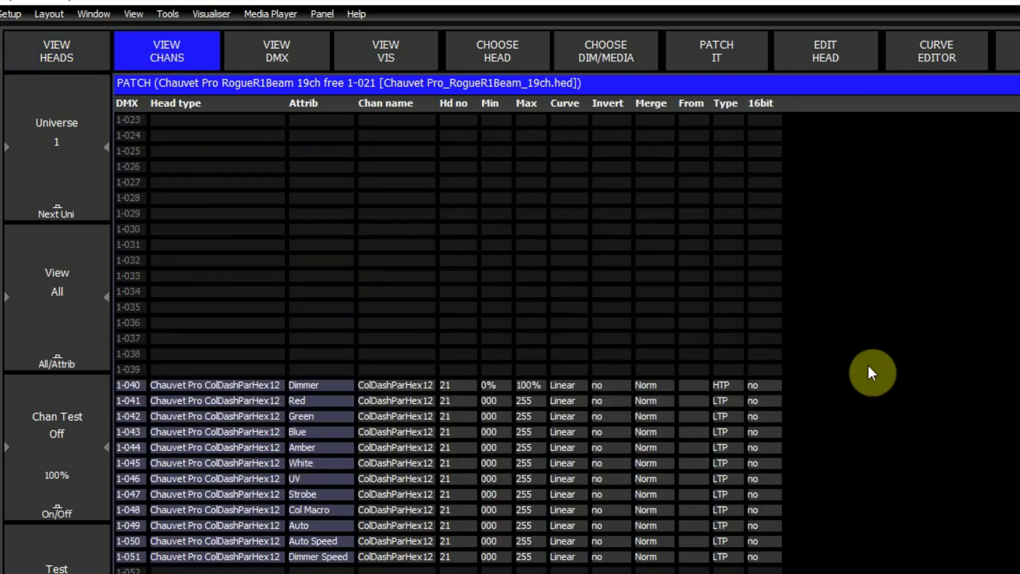
scroll(868, 367, "down", 1)
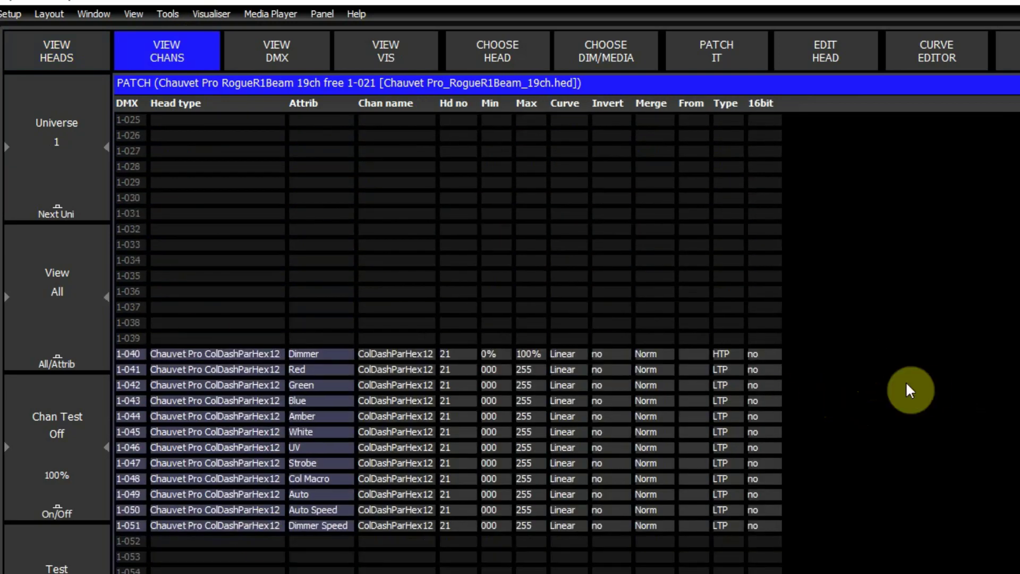
scroll(244, 393, "down", 4)
scroll(245, 396, "down", 2)
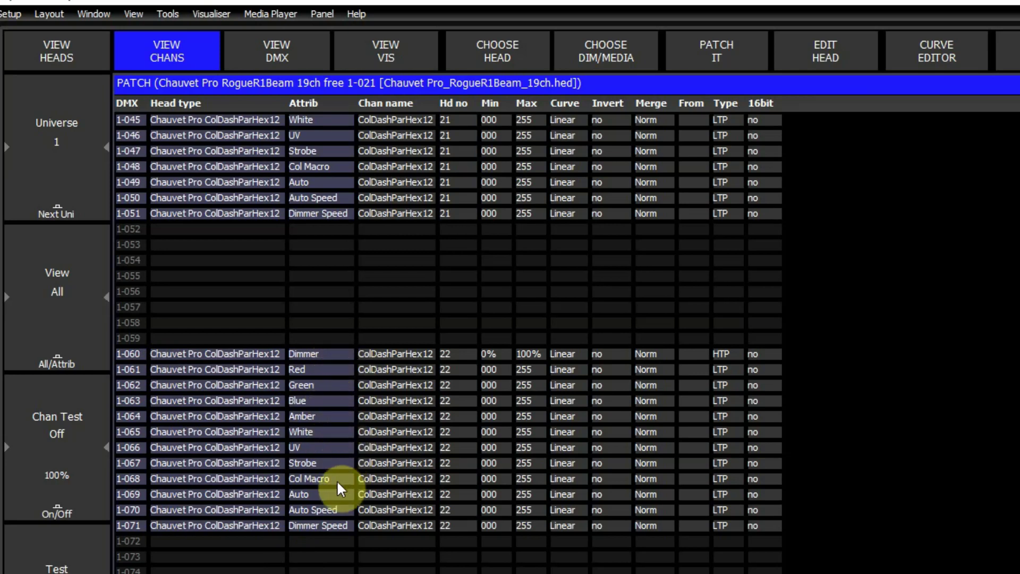
scroll(358, 455, "down", 2)
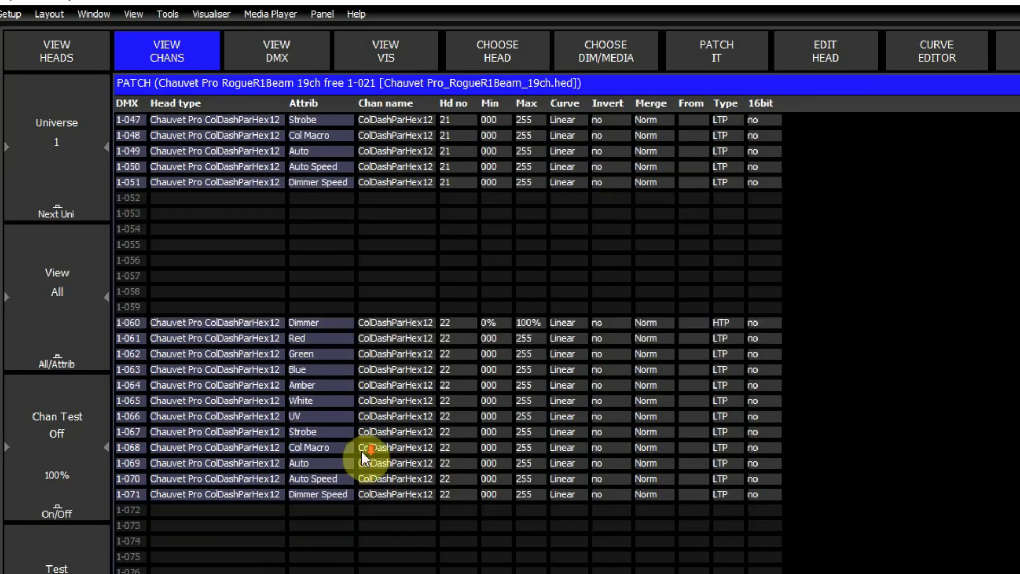
scroll(358, 455, "down", 17)
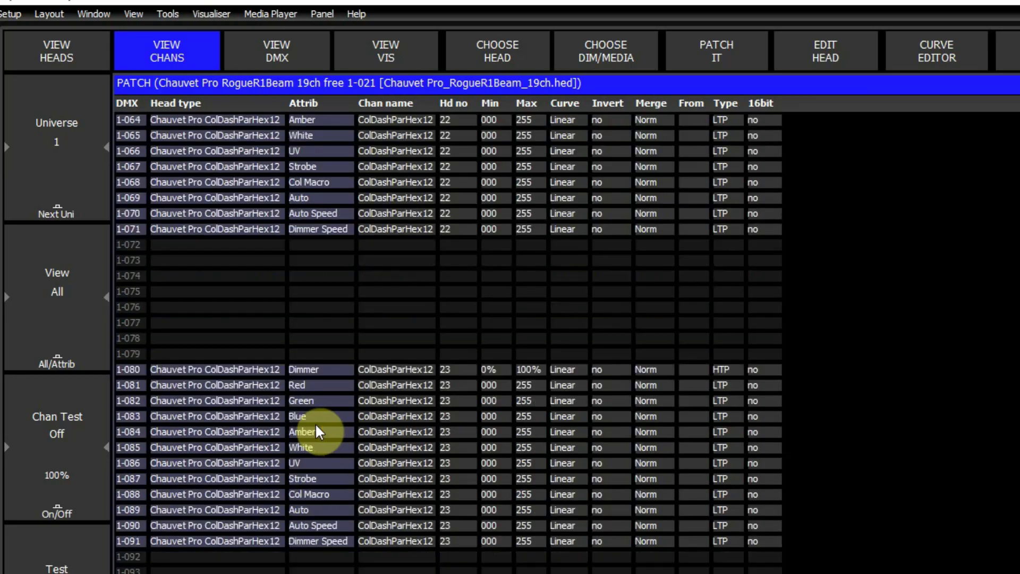
scroll(314, 425, "down", 17)
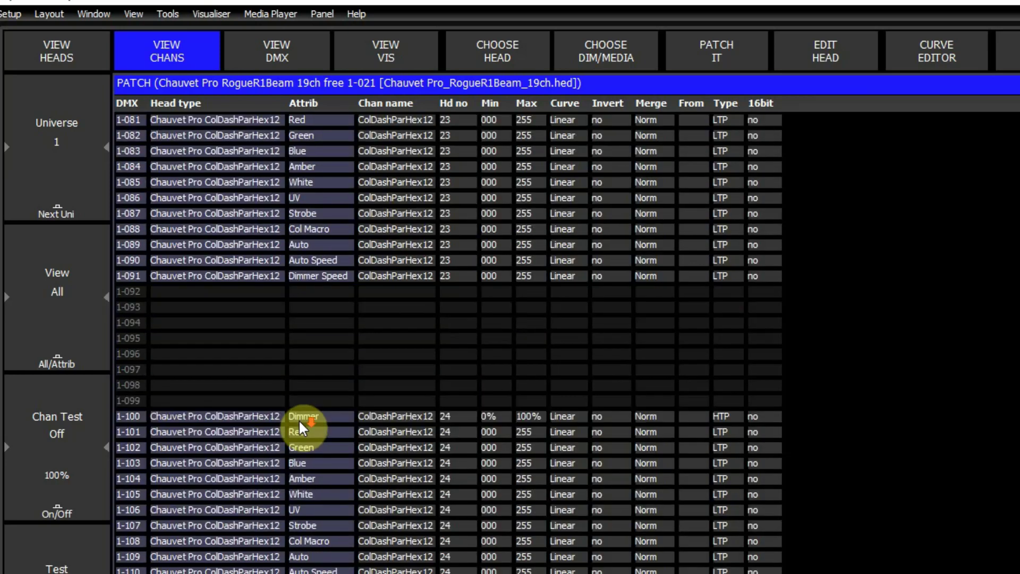
scroll(306, 427, "down", 13)
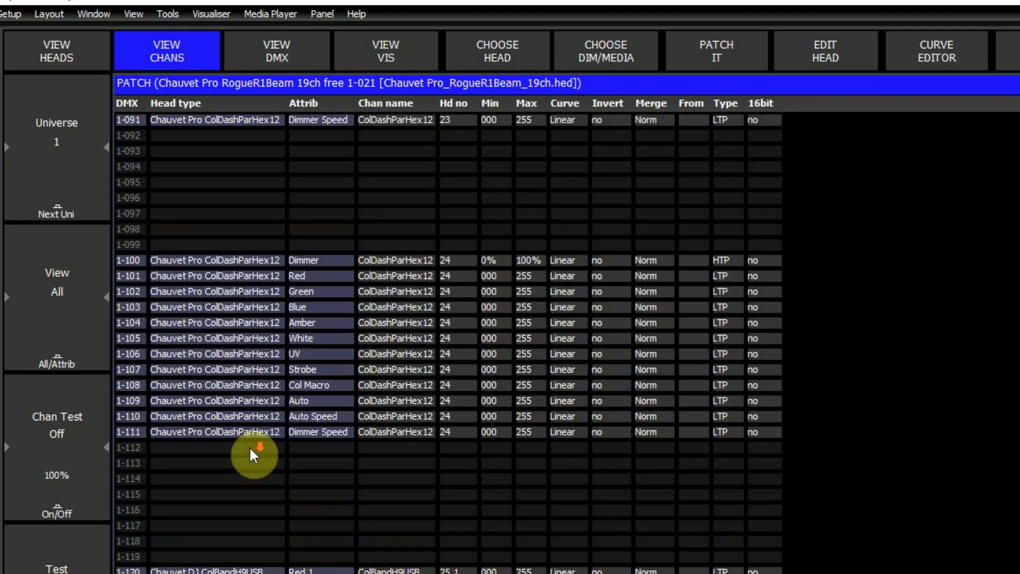
Review the channel attributes of the ColBandH9USB heads 25 through 27 and the RogueR1Beam heads 28 and 29
scroll(249, 454, "down", 20)
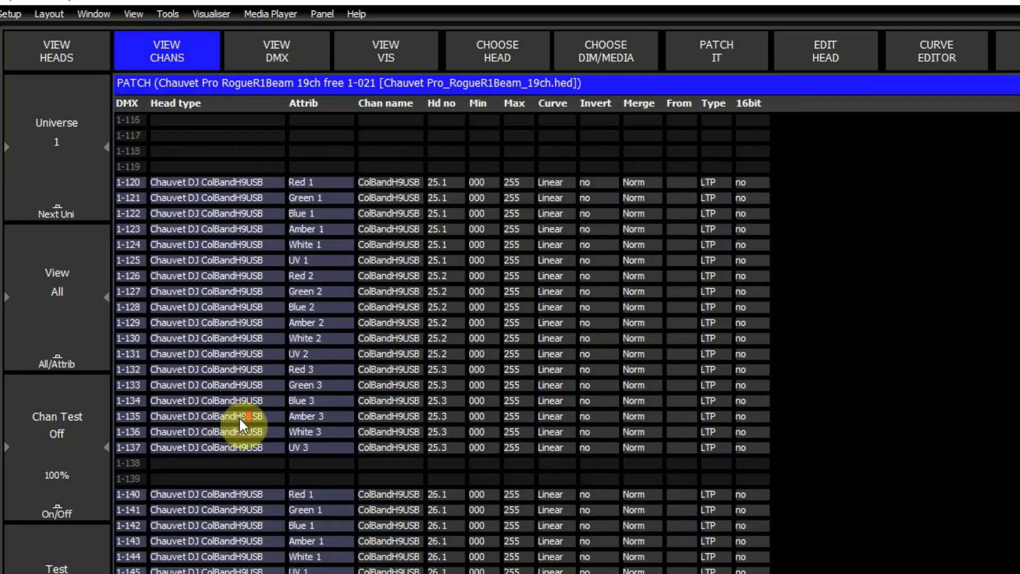
scroll(240, 420, "down", 20)
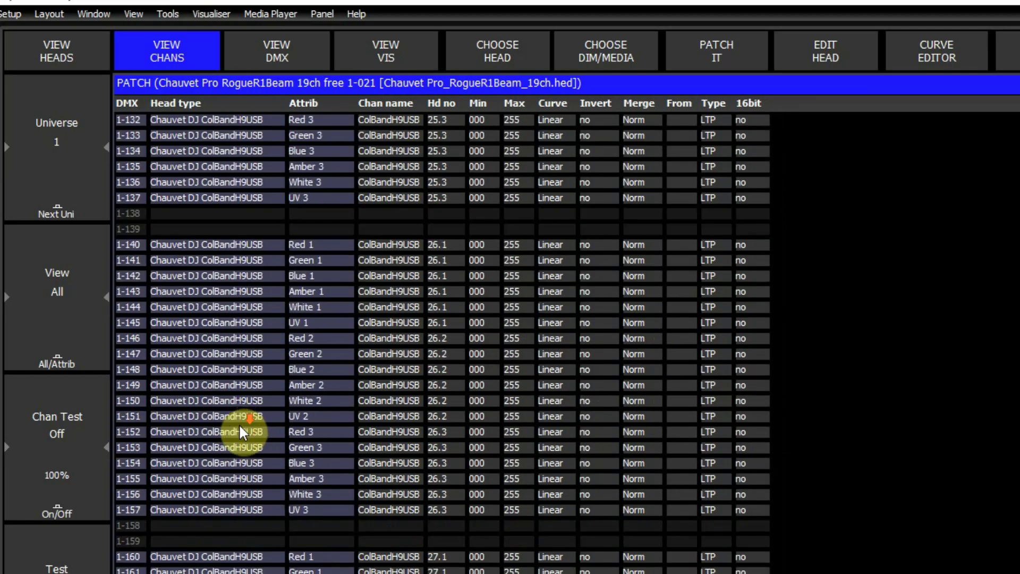
scroll(241, 425, "down", 20)
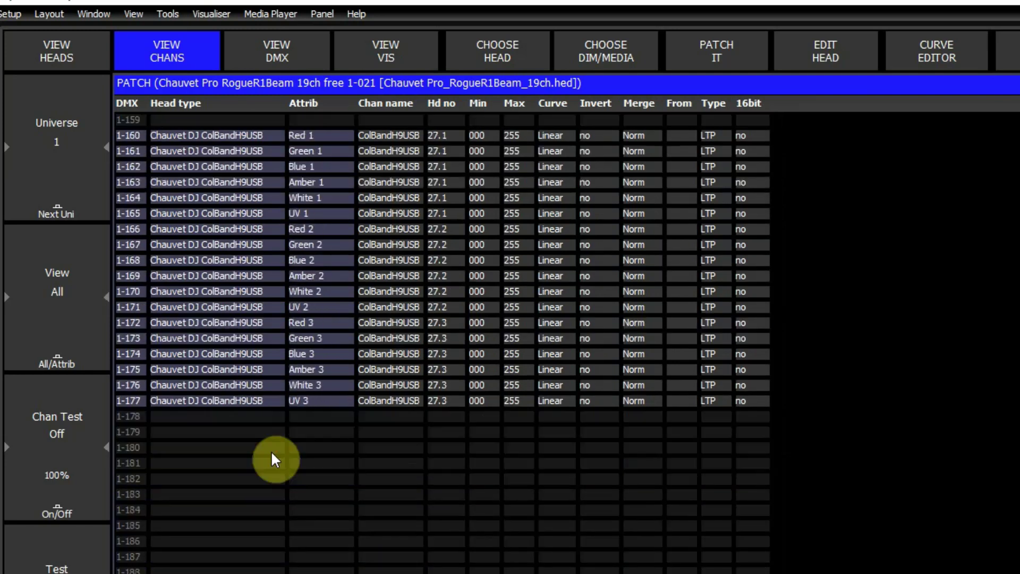
scroll(269, 467, "down", 20)
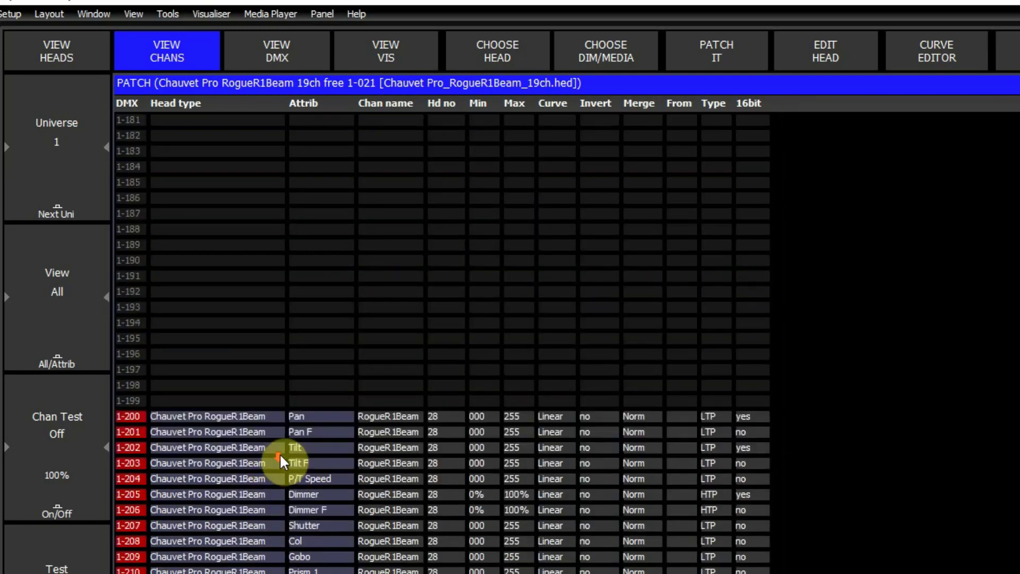
scroll(279, 453, "down", 17)
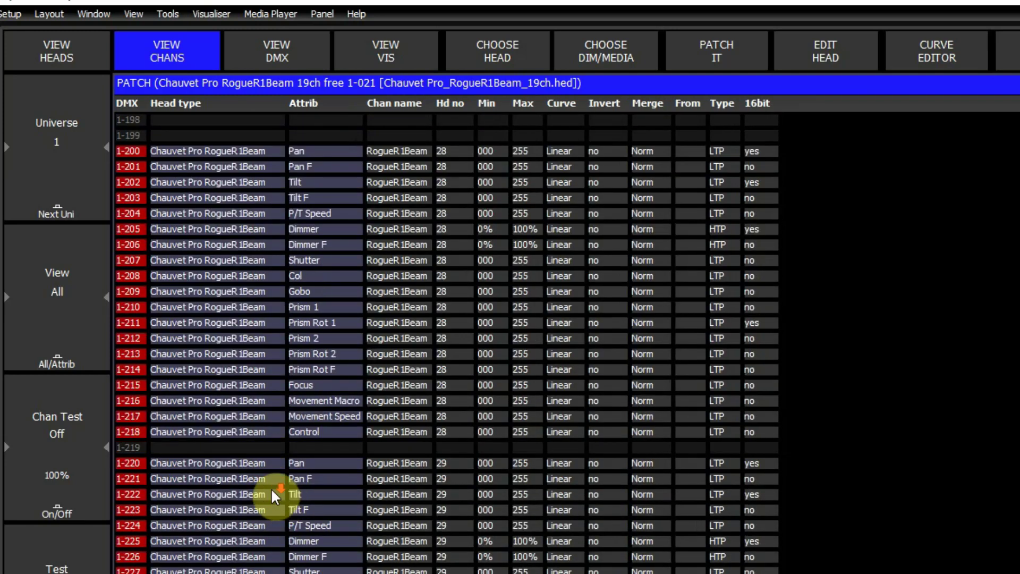
scroll(273, 495, "down", 12)
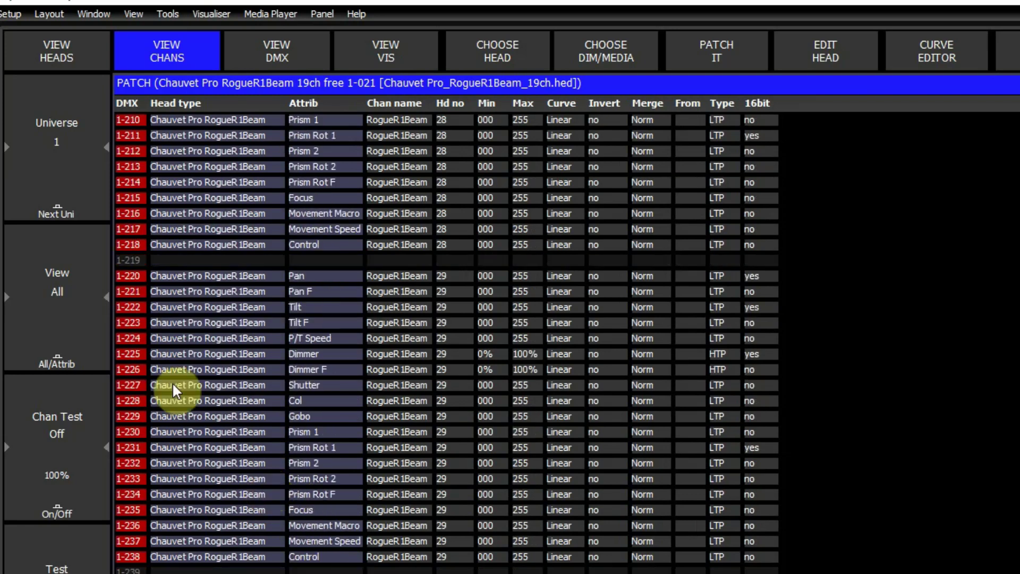
Check each head's DMX address, and review the head list filtered by Dimmer, ColDashParHex12, ColBandH9USB and RogueR1Beam, ending on all heads
left_click(287, 52)
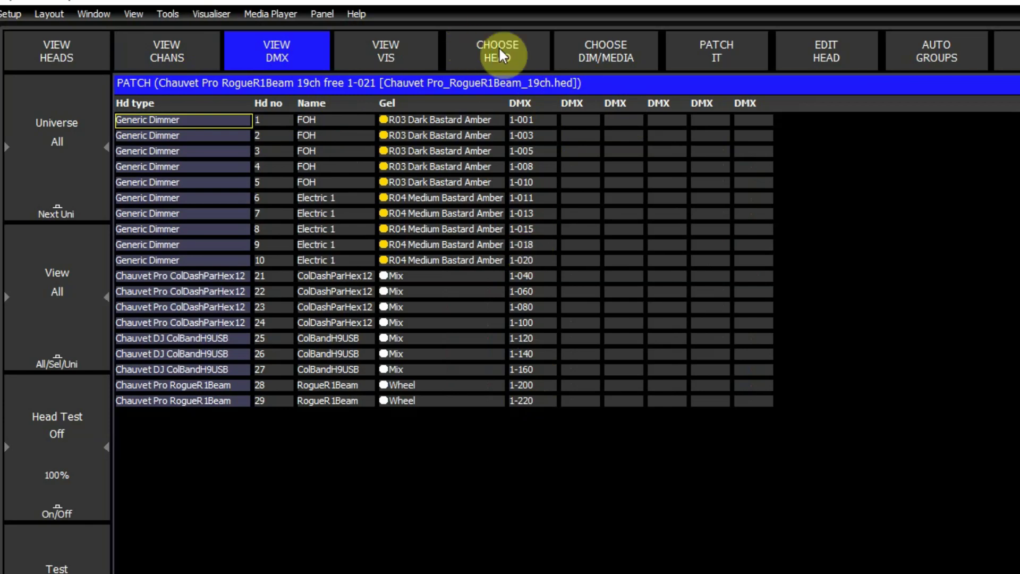
left_click(55, 51)
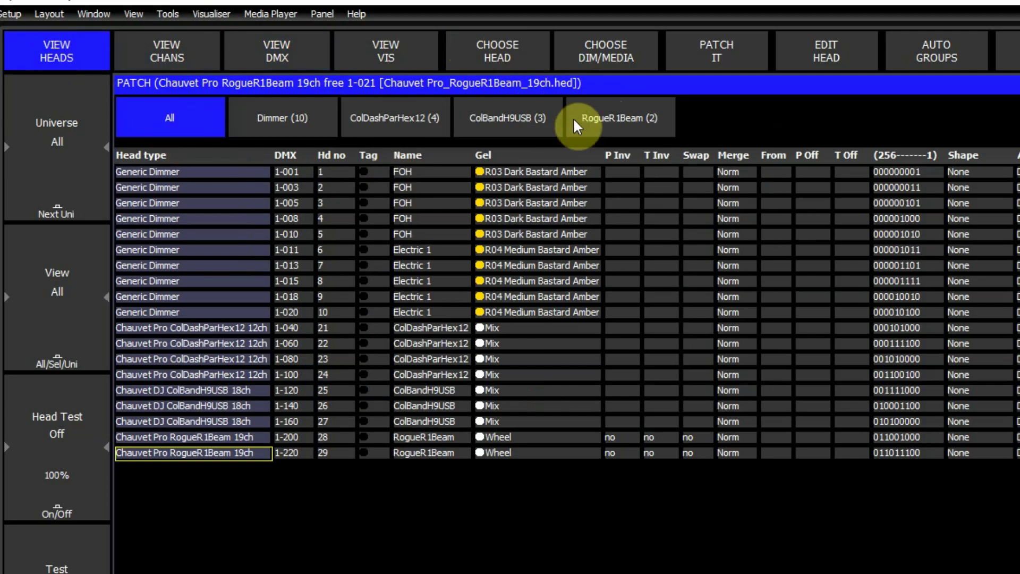
left_click(287, 118)
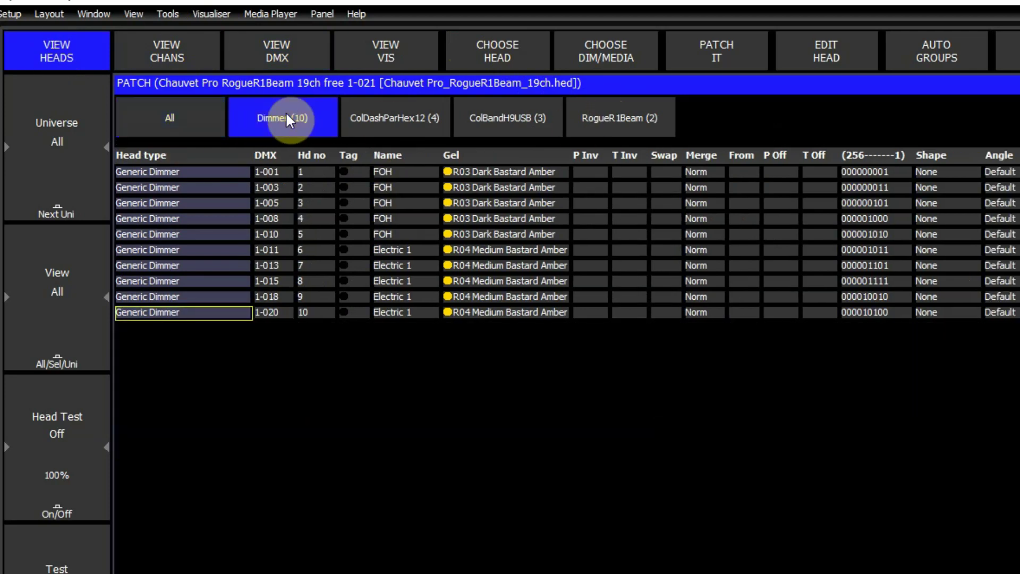
left_click(406, 122)
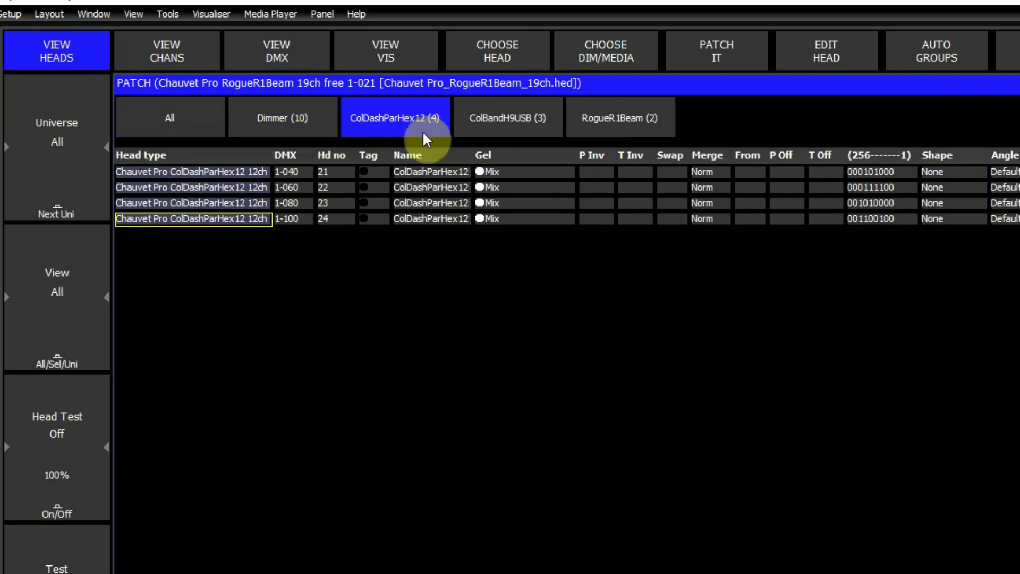
left_click(521, 115)
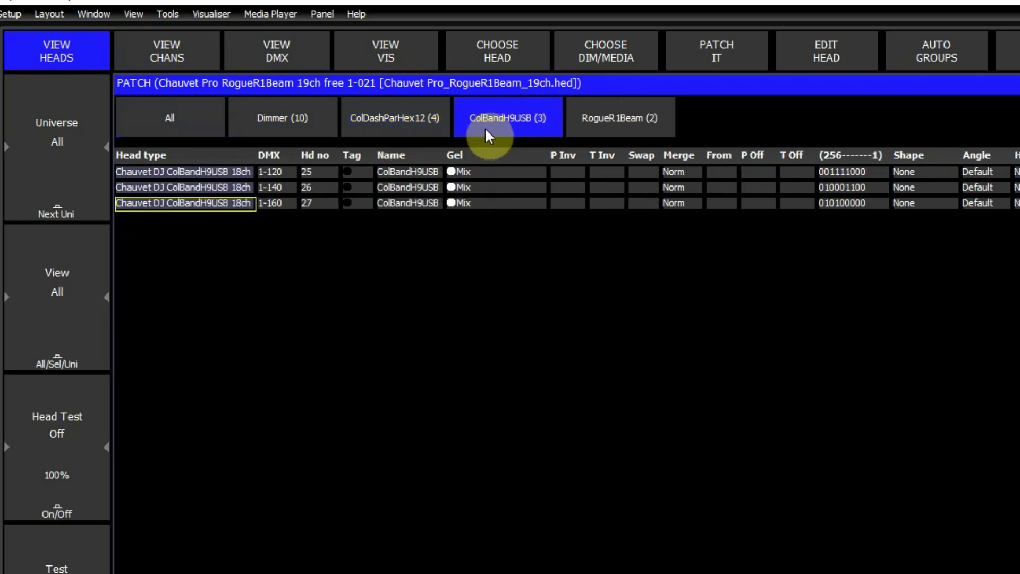
left_click(629, 122)
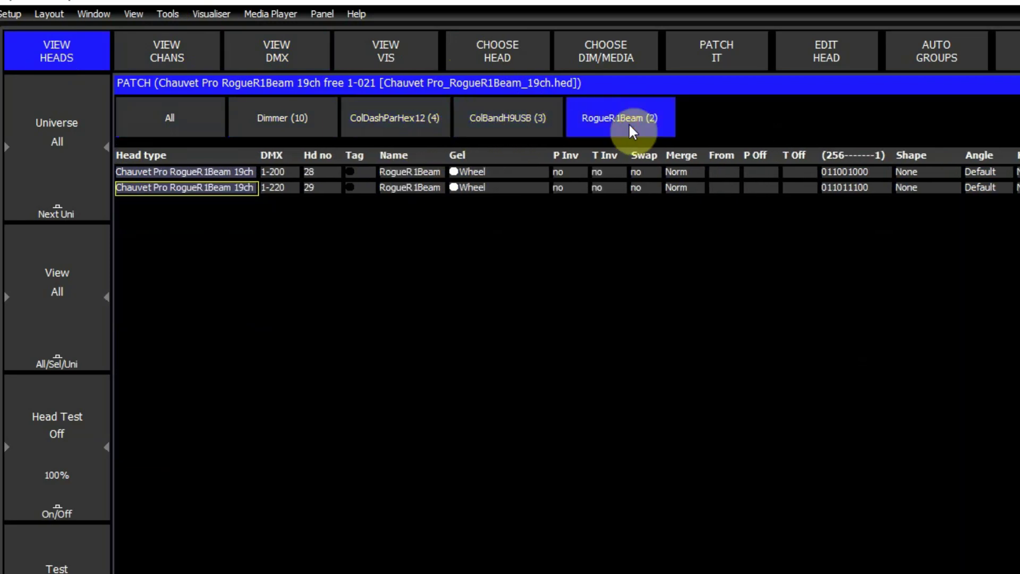
left_click(189, 122)
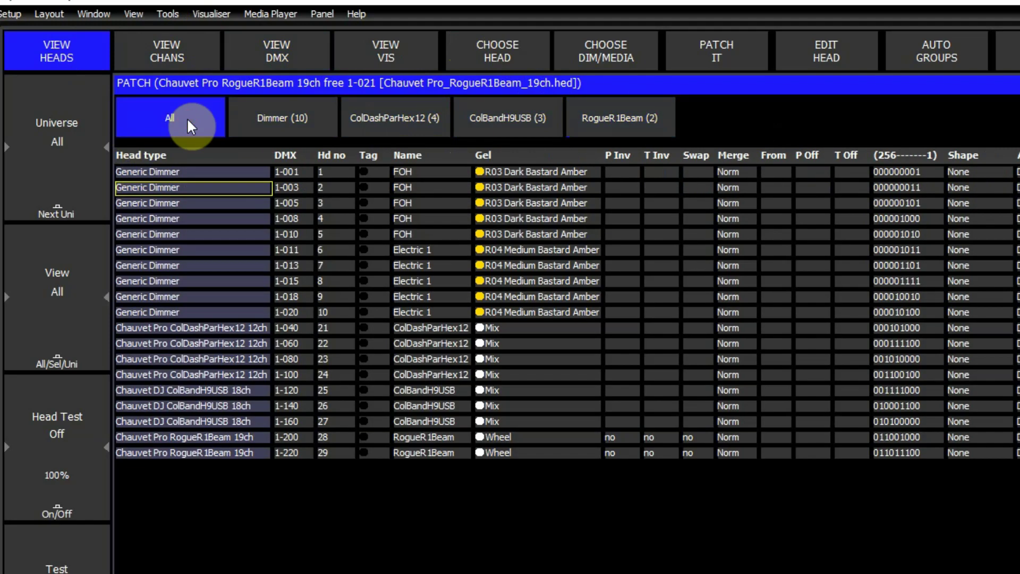